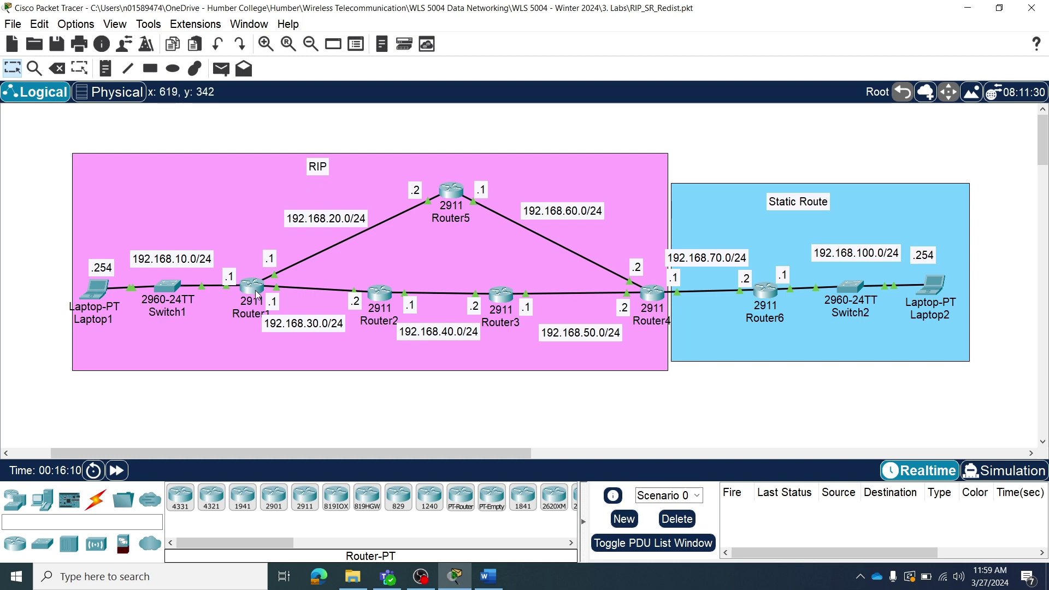
# Open Router1's command line and enter privileged EXEC mode with "en".
pyautogui.click(257, 294)
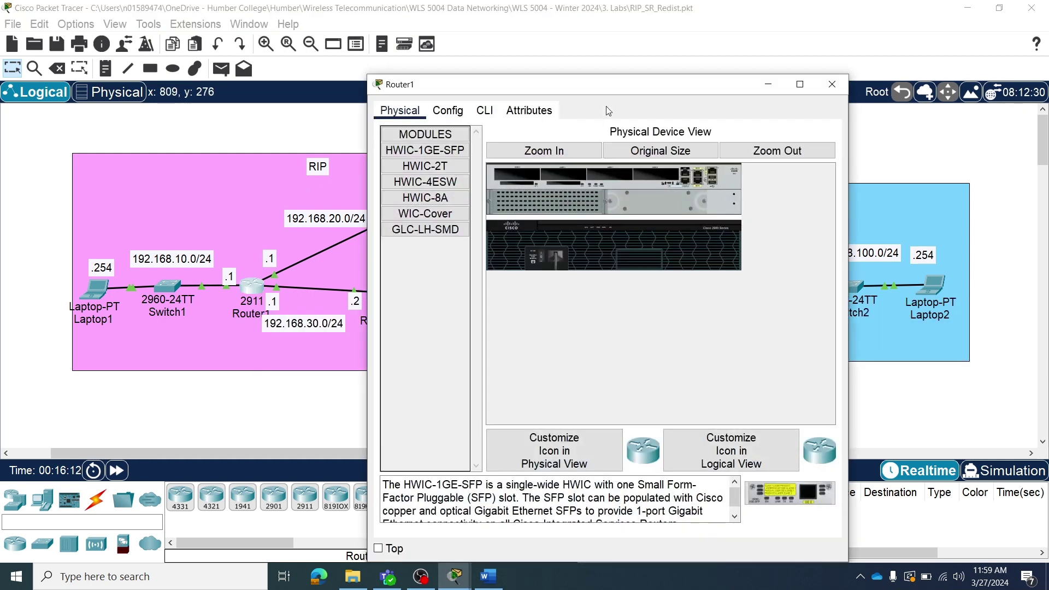
pyautogui.click(486, 111)
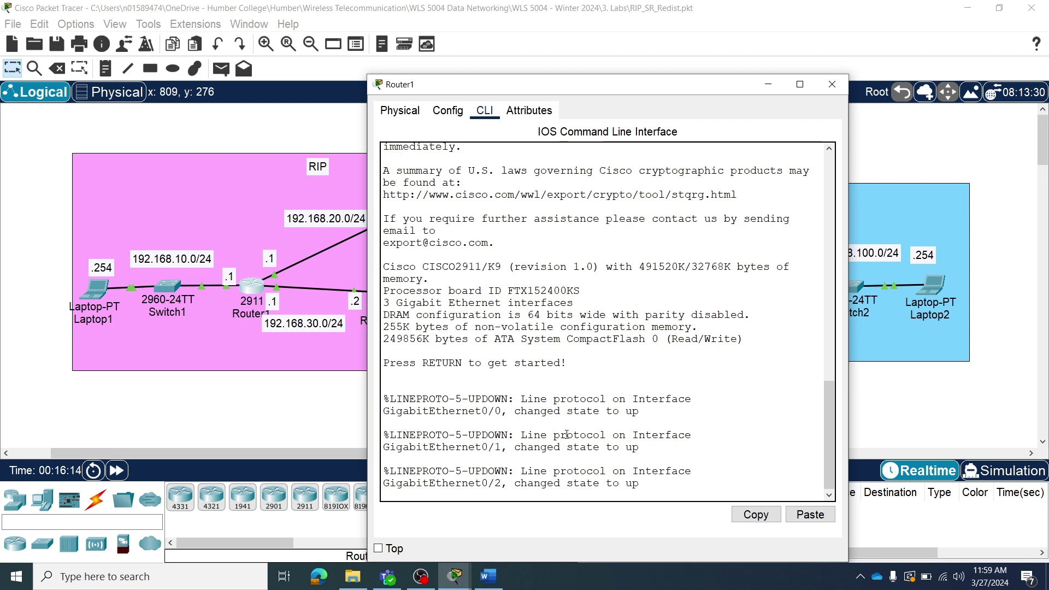
pyautogui.press('Return')
pyautogui.press('Return')
pyautogui.press('Return')
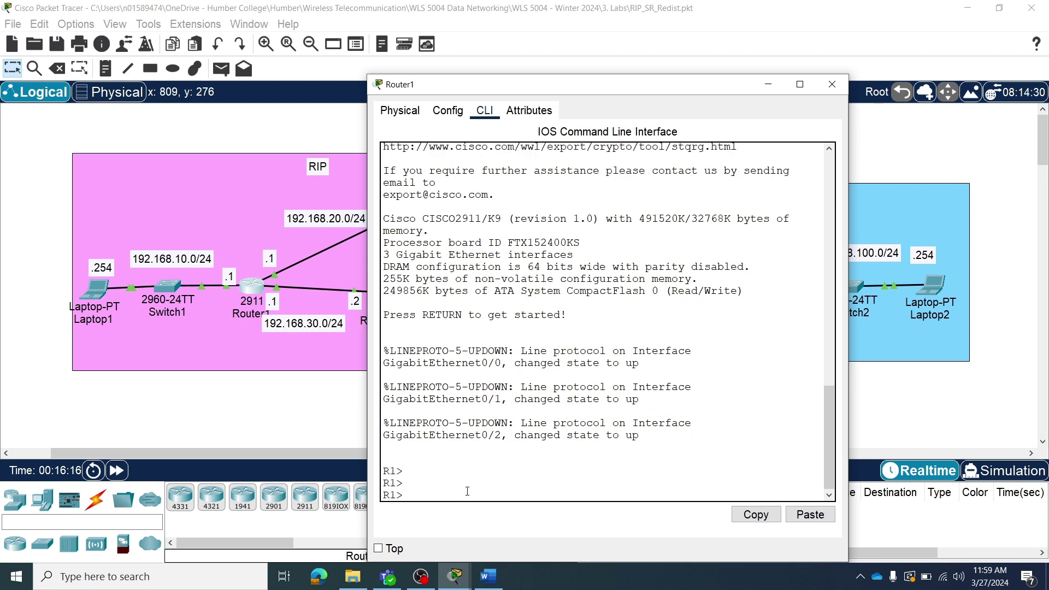
pyautogui.write('en')
pyautogui.press('Return')
pyautogui.press('Return')
pyautogui.press('Return')
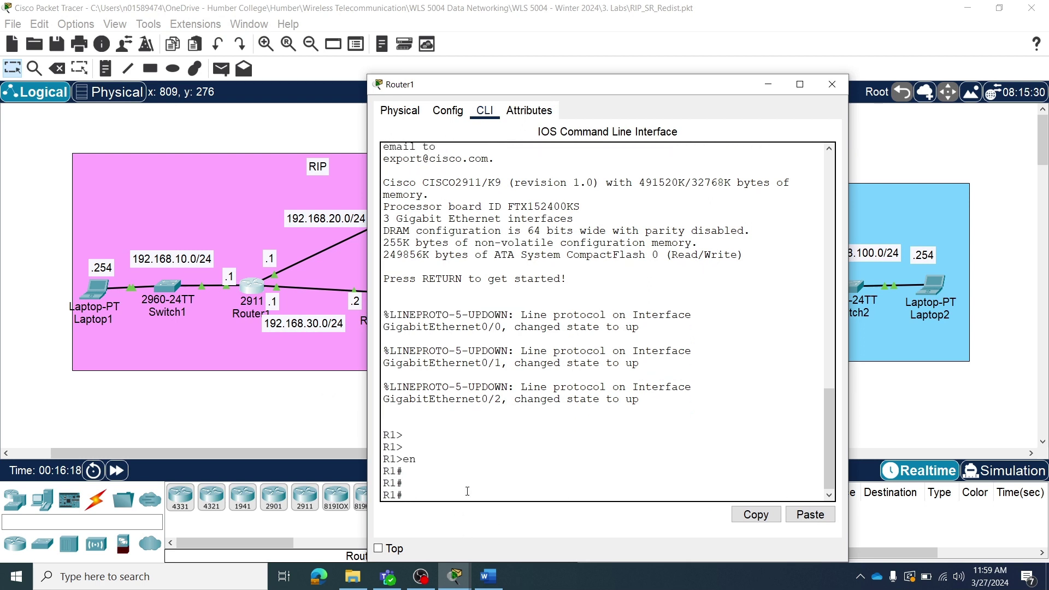
# Display Router1's running configuration with "sh run" and page through to the router rip section.
pyautogui.write('sh run')
pyautogui.press('Return')
pyautogui.press('space')
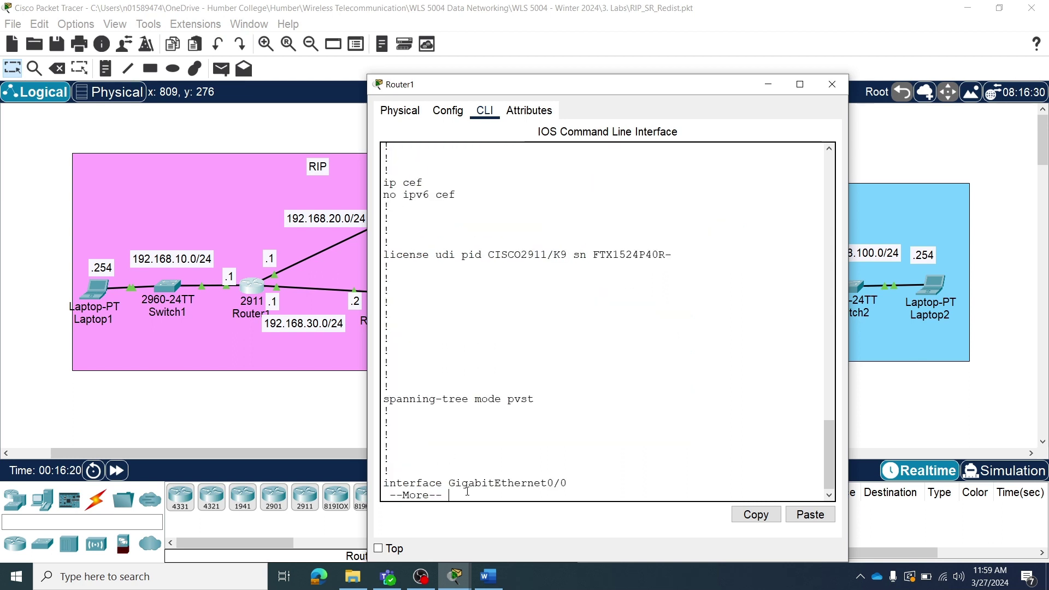
pyautogui.press('space')
pyautogui.press('space')
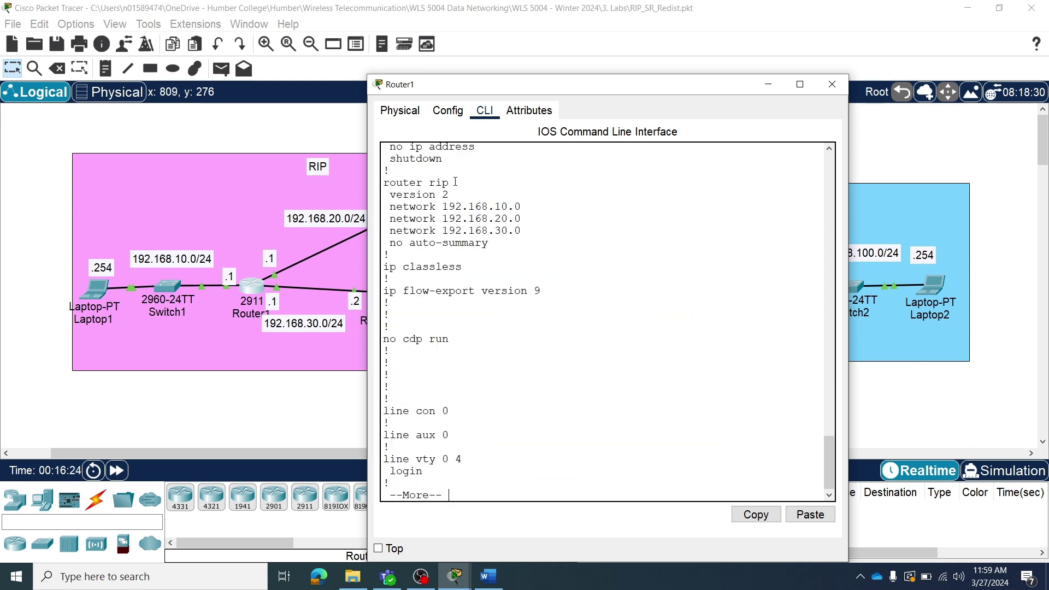
# Examine the router rip section and its network statements in Router1's configuration, and close the router window.
pyautogui.moveTo(455, 181); pyautogui.dragTo(385, 185)
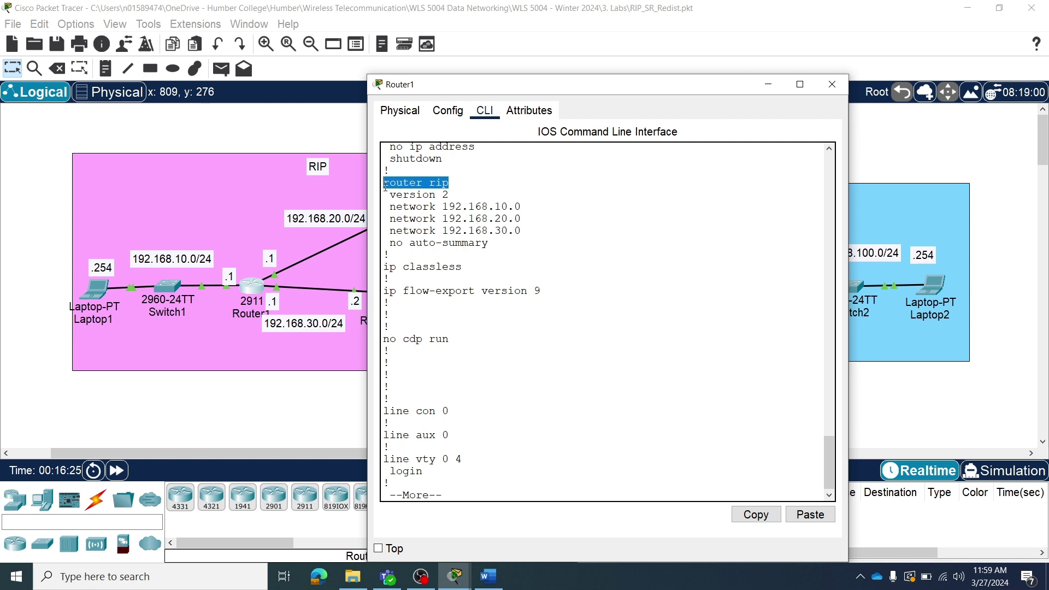
pyautogui.click(515, 230)
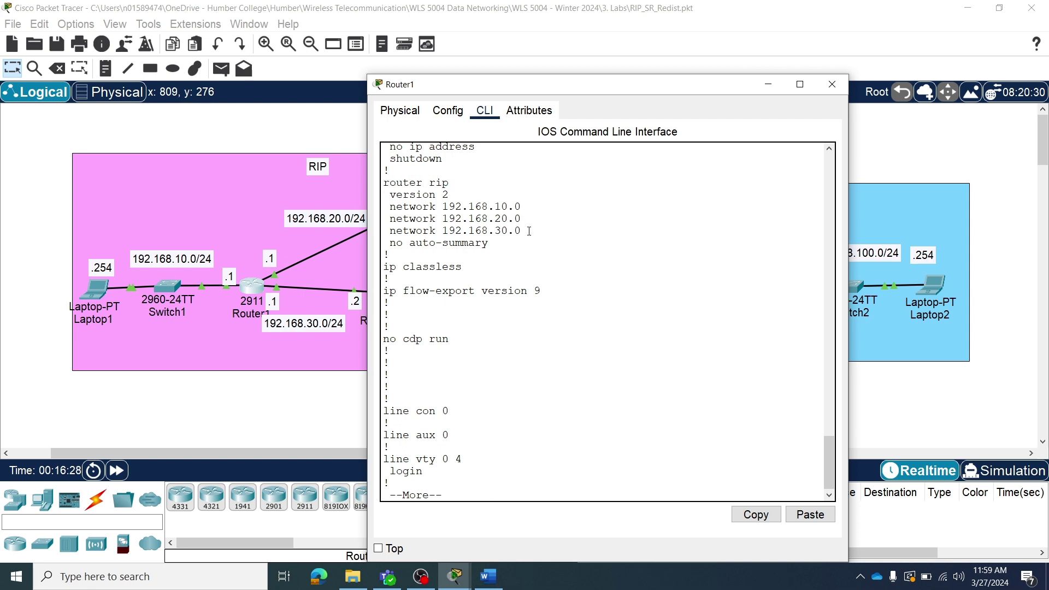
pyautogui.moveTo(526, 229); pyautogui.dragTo(384, 208)
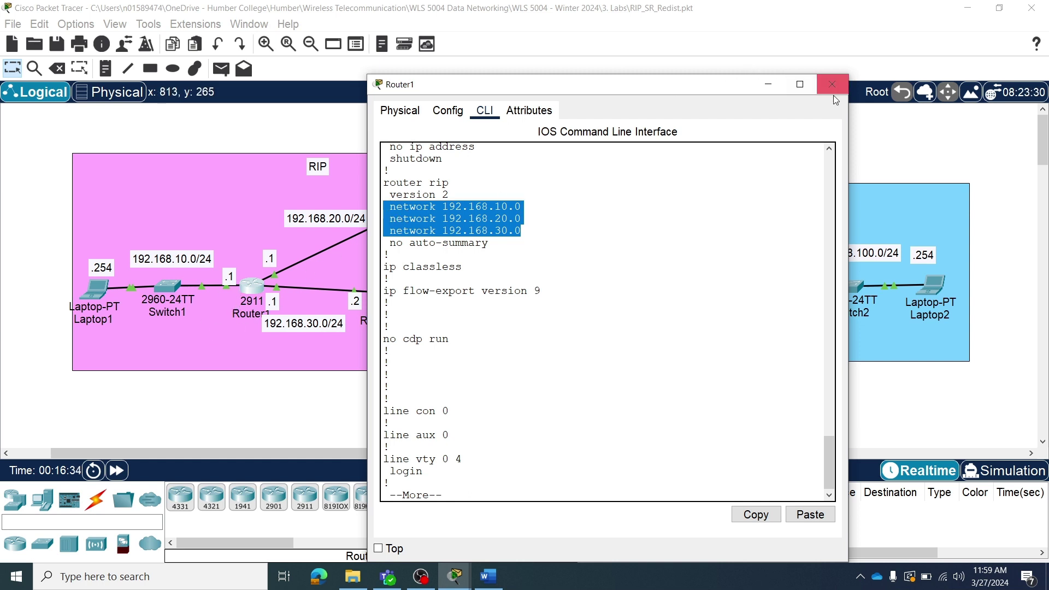
pyautogui.scroll(4, 631, 211)
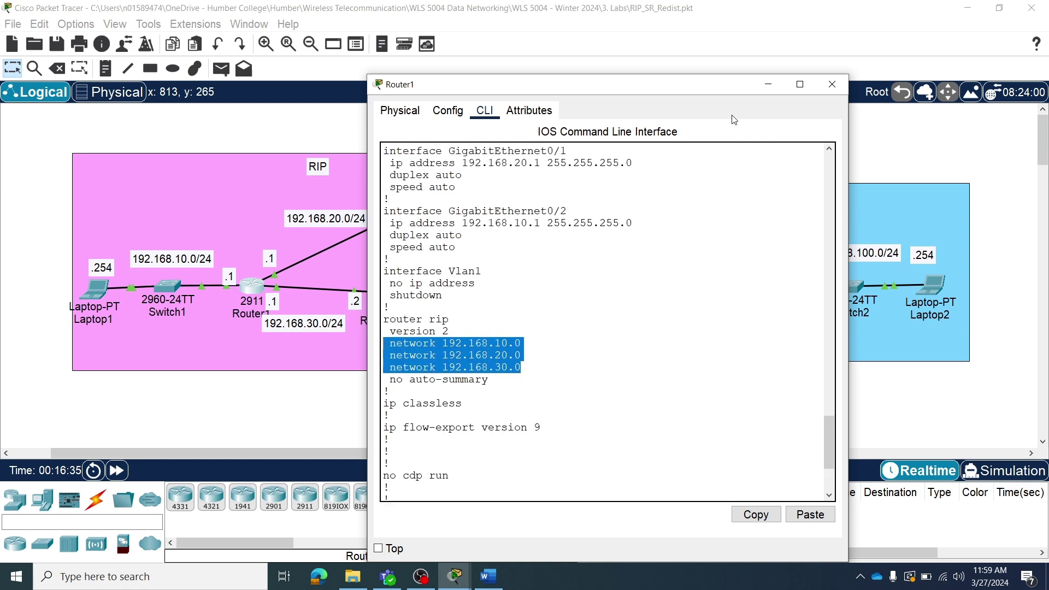
pyautogui.click(832, 84)
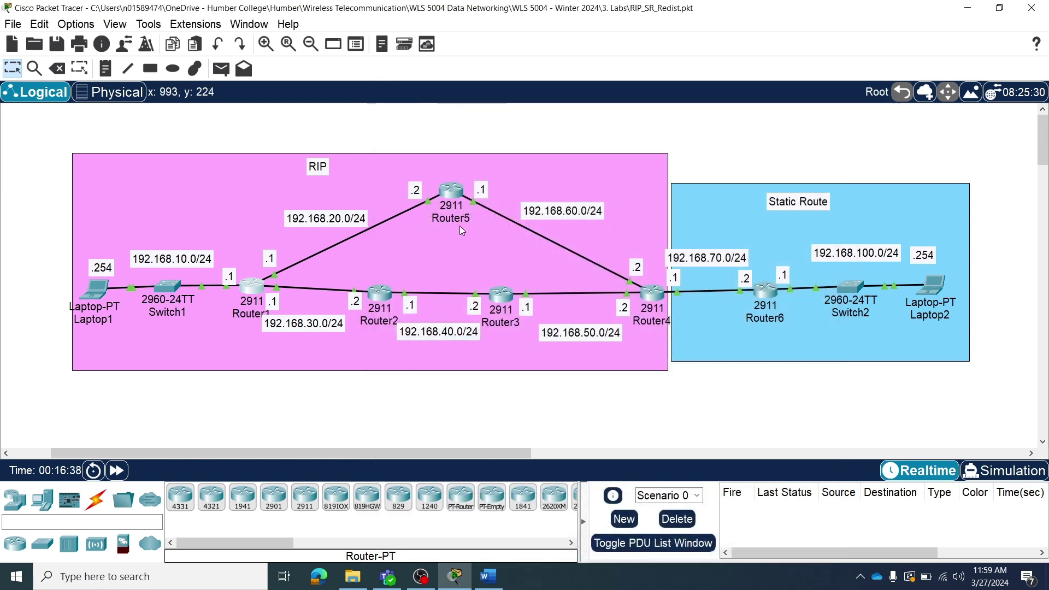
# Open Router4's command line and enter privileged EXEC mode with "en".
pyautogui.click(648, 296)
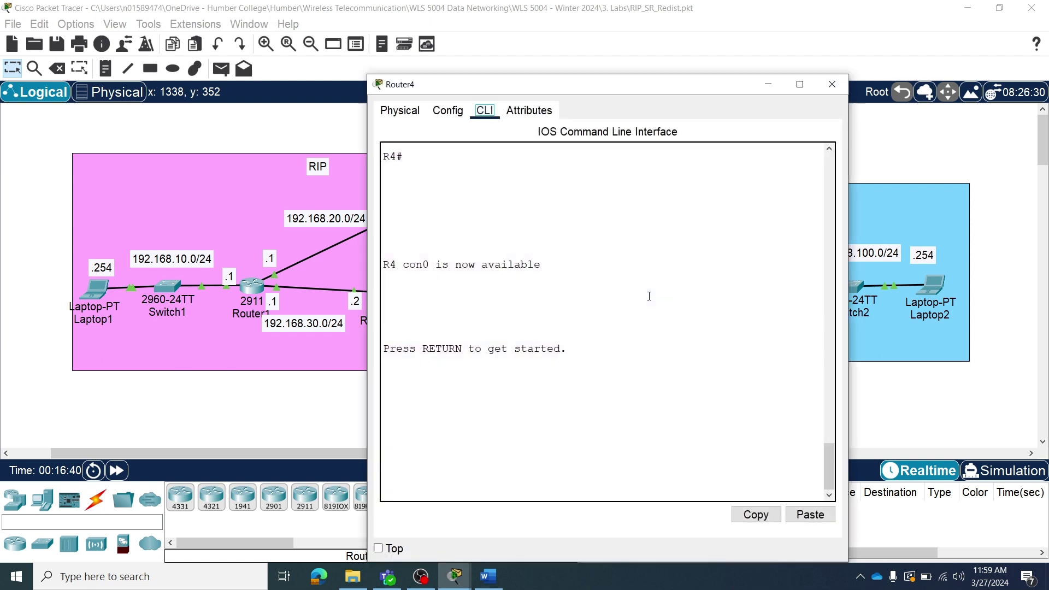
pyautogui.click(463, 450)
pyautogui.press('Return')
pyautogui.press('Return')
pyautogui.press('Return')
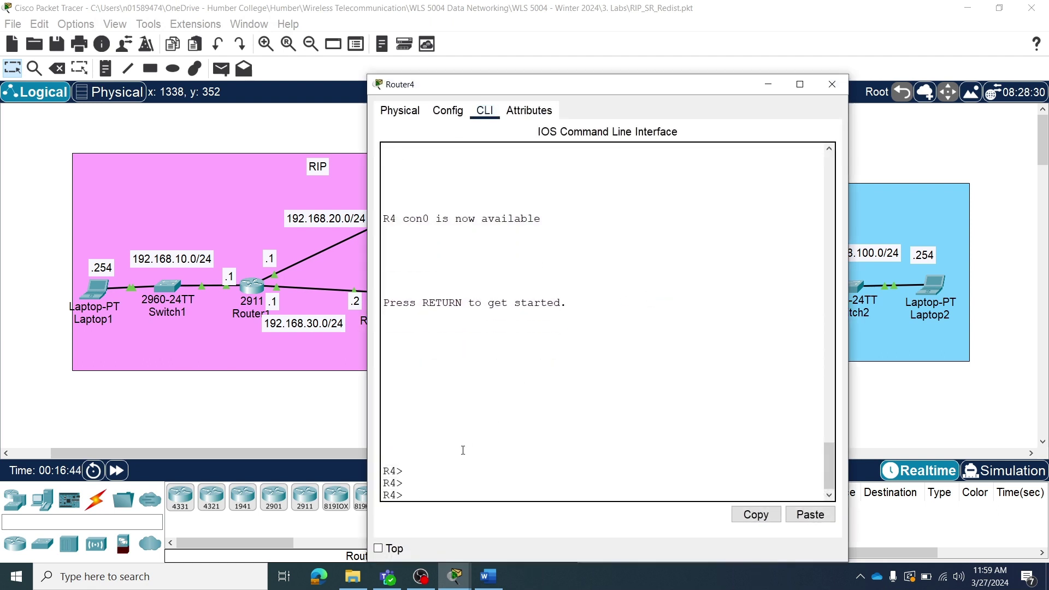
pyautogui.write('en')
pyautogui.press('Return')
# Display Router4's running configuration with "sh run" and find its router rip section.
pyautogui.write('sh run')
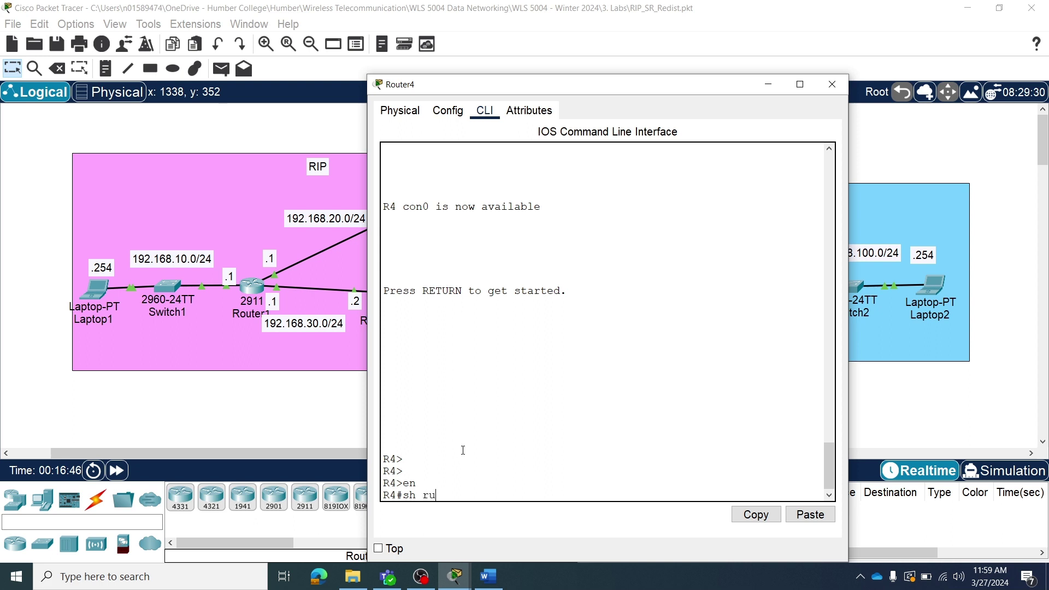
pyautogui.press('Return')
pyautogui.press('space')
pyautogui.press('space')
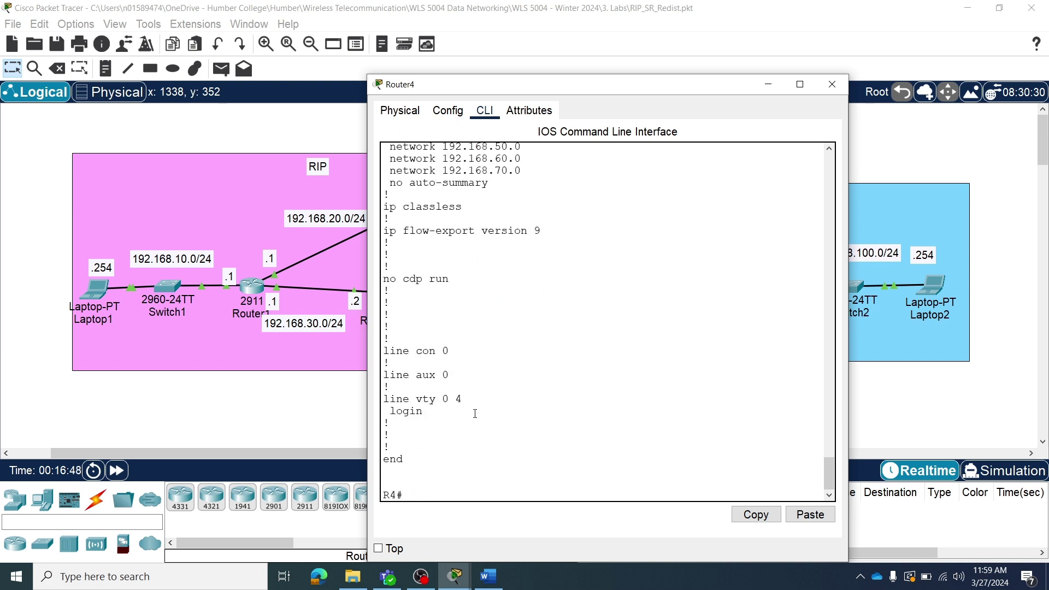
pyautogui.scroll(4, 475, 414)
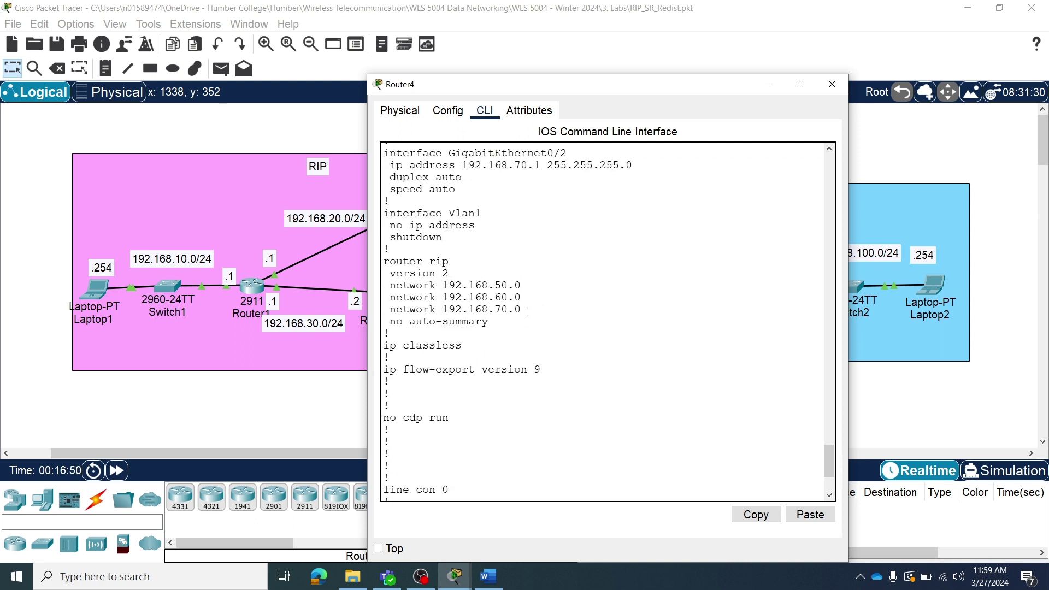
# Compare Router4's router rip network statements with the topology diagram, and close the router window.
pyautogui.moveTo(524, 310); pyautogui.dragTo(382, 264)
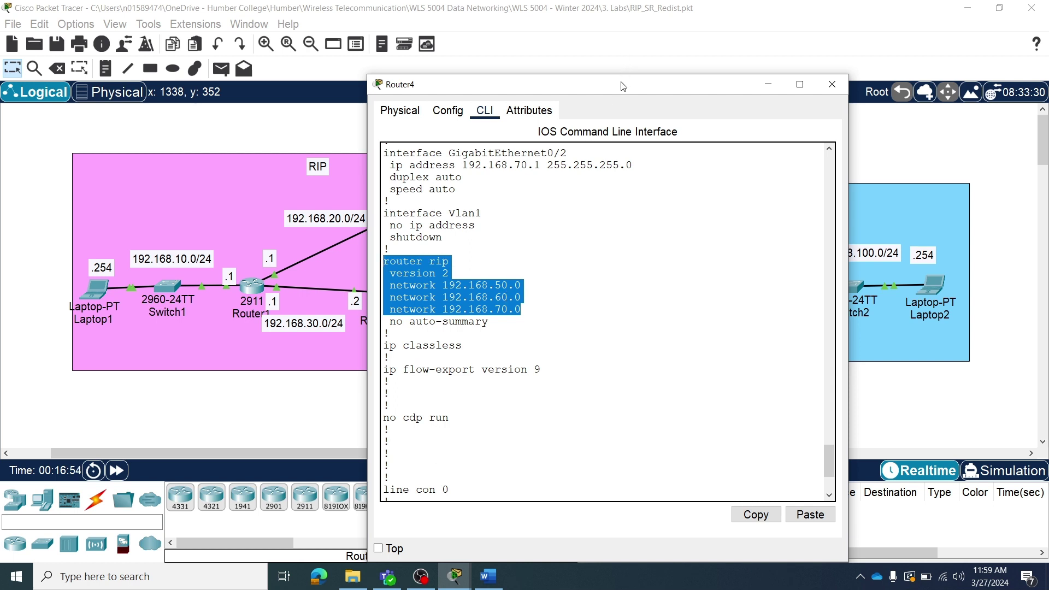
pyautogui.moveTo(623, 86); pyautogui.dragTo(967, 92)
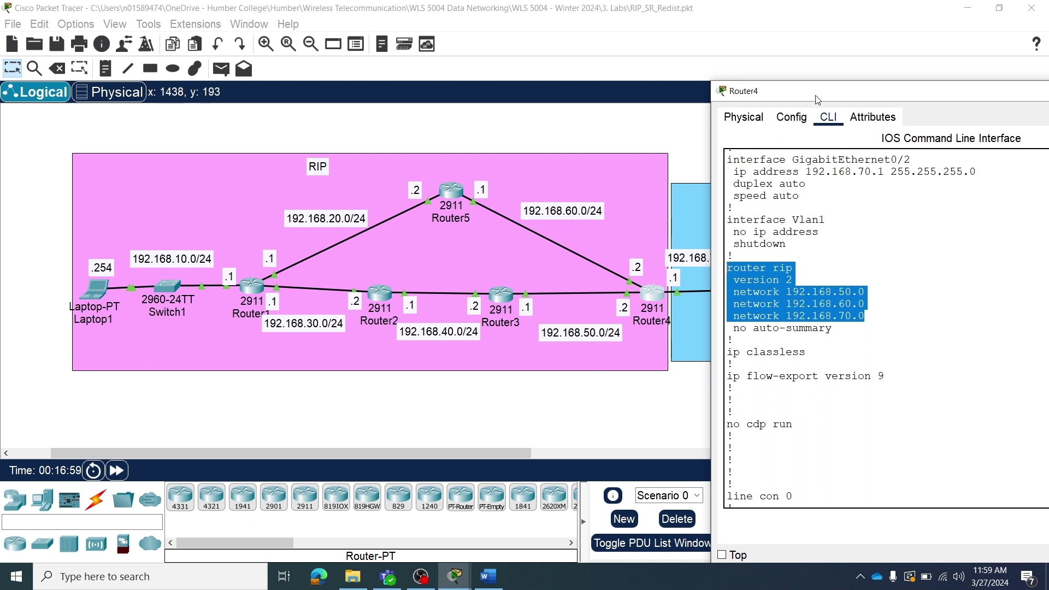
pyautogui.moveTo(818, 100); pyautogui.dragTo(497, 103)
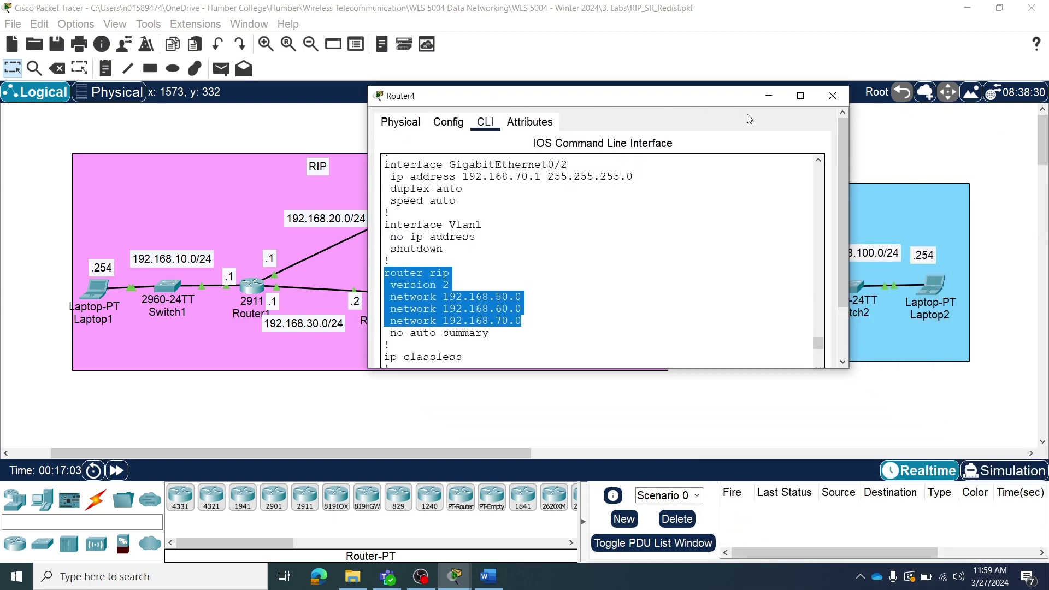
pyautogui.click(833, 96)
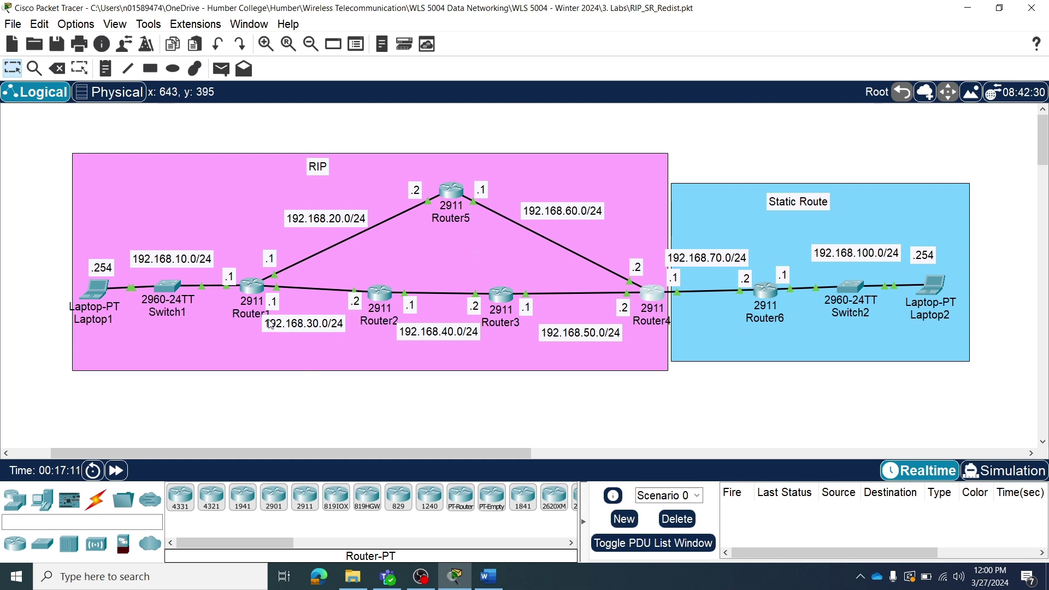
# Reopen Router1's command line, page to the end of the configuration, and display the routing table with "sh ip route".
pyautogui.click(252, 295)
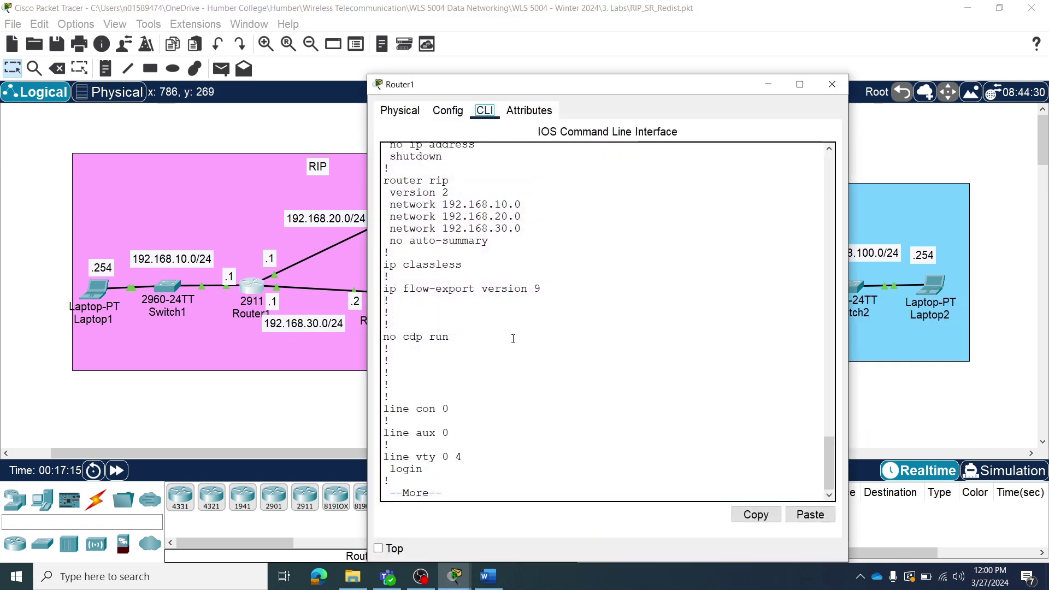
pyautogui.click(458, 481)
pyautogui.press('space')
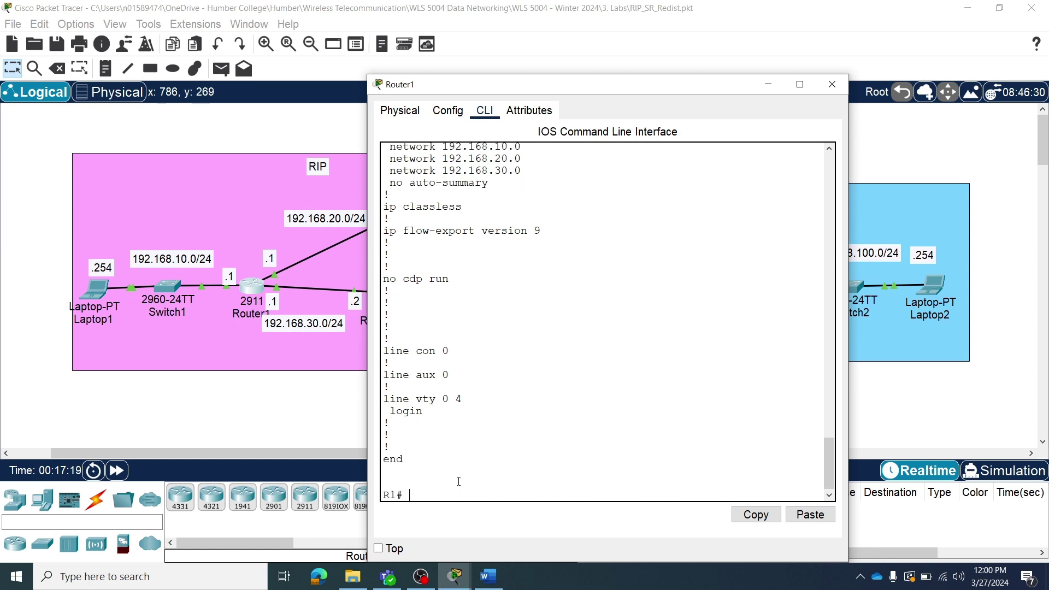
pyautogui.write('sh ip route')
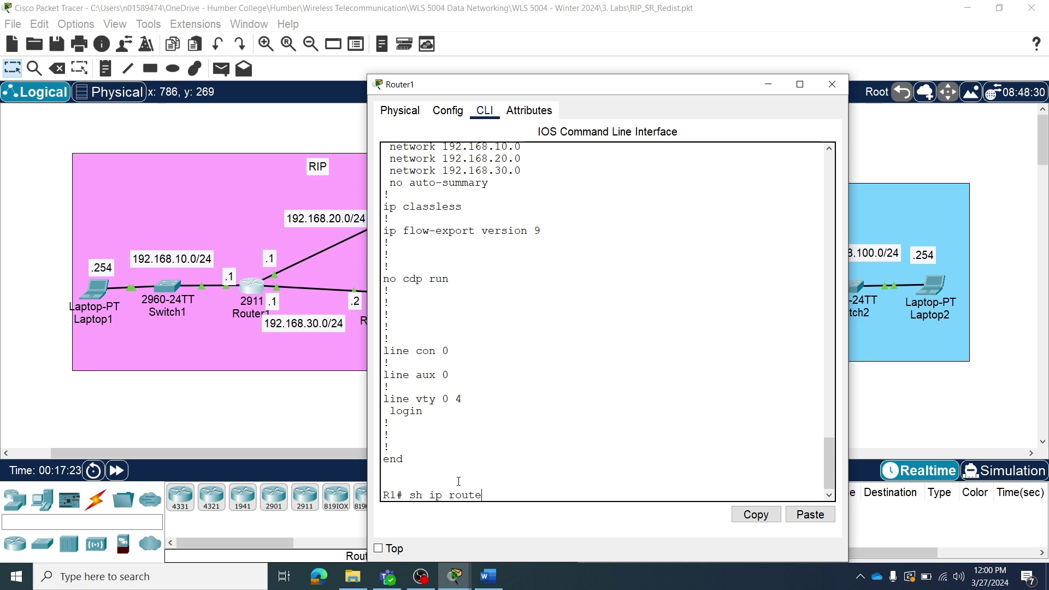
pyautogui.press('Return')
pyautogui.press('space')
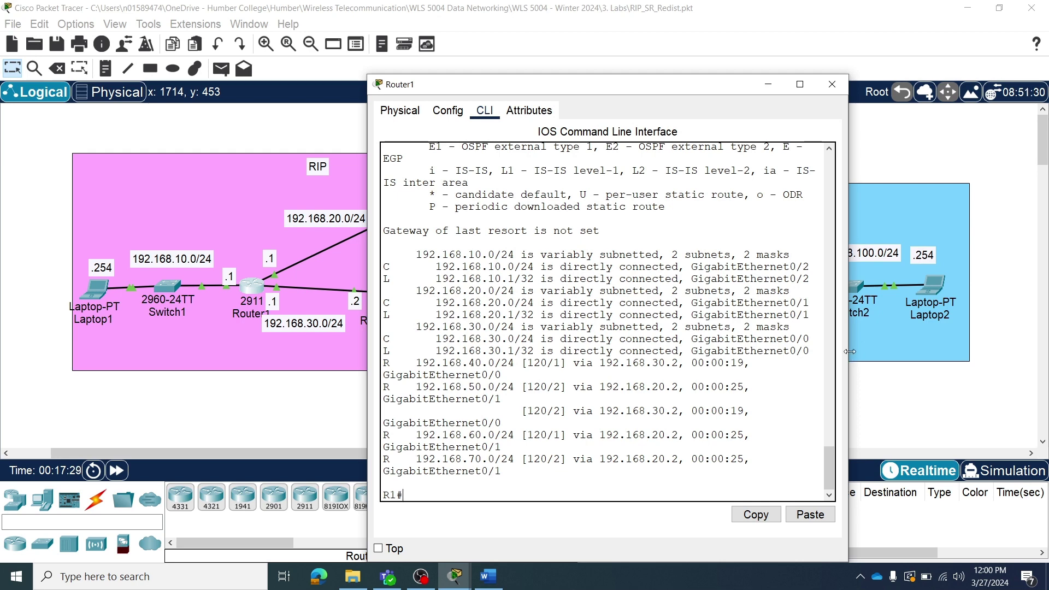
# Widen and reposition the Router1 window, and examine the directly connected and RIP-learned routes in the routing table.
pyautogui.moveTo(847, 351); pyautogui.dragTo(982, 349)
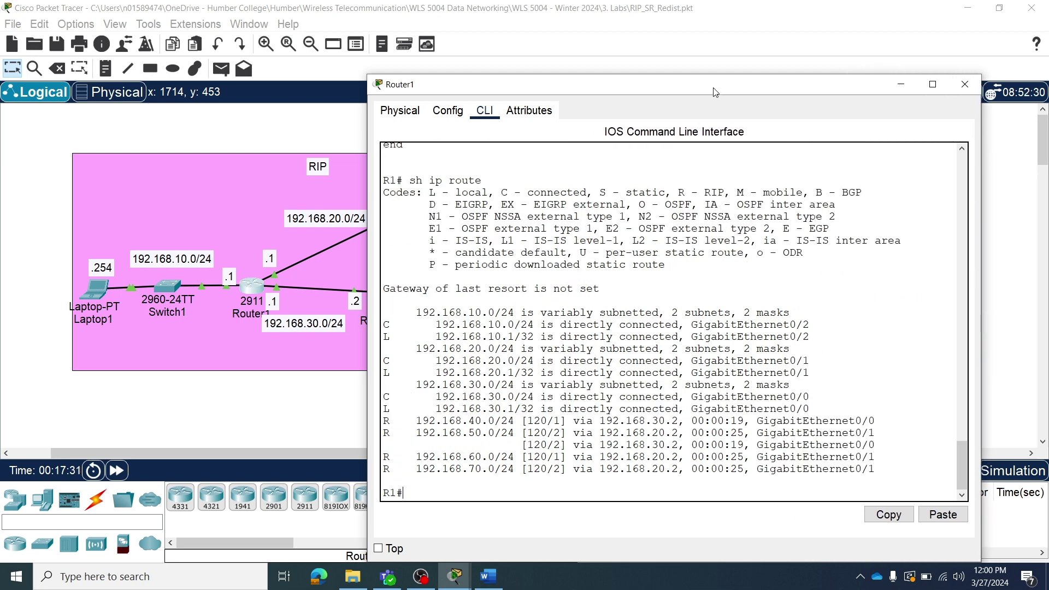
pyautogui.moveTo(715, 91); pyautogui.dragTo(708, 34)
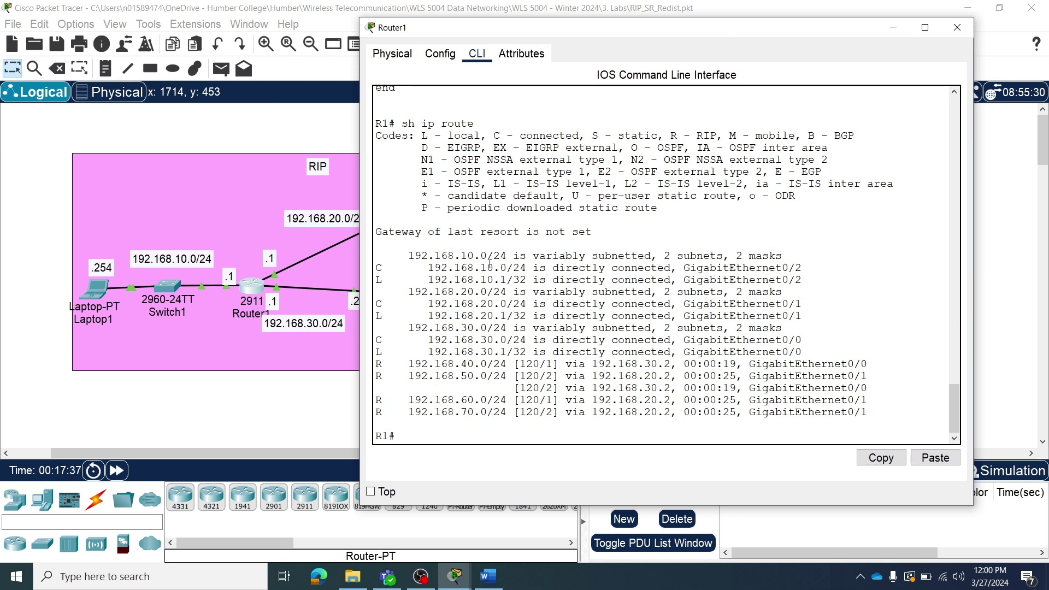
pyautogui.moveTo(493, 304); pyautogui.dragTo(474, 304)
pyautogui.moveTo(487, 339); pyautogui.dragTo(393, 357)
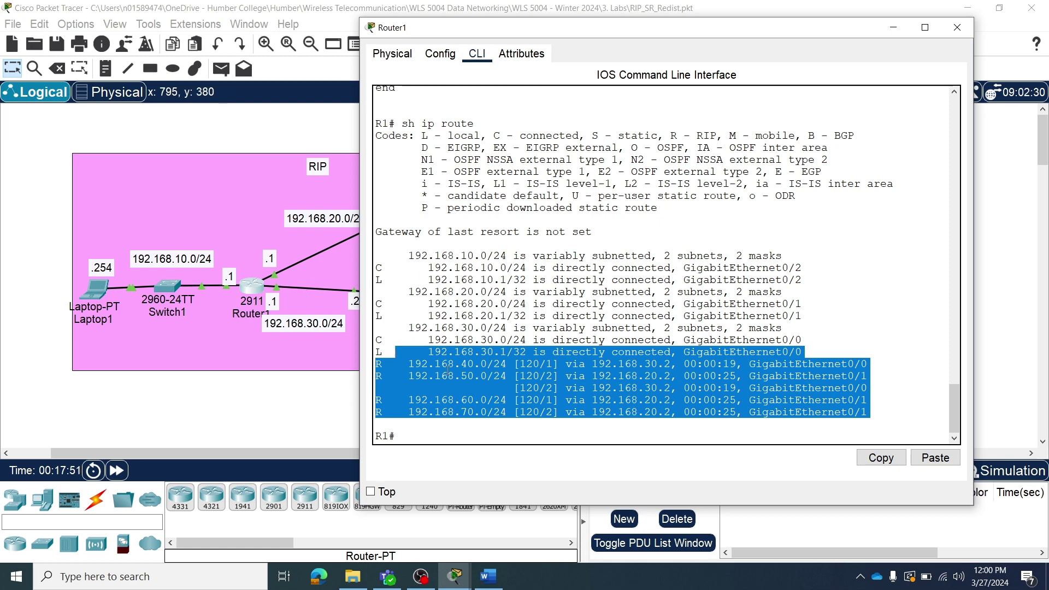
pyautogui.click(457, 424)
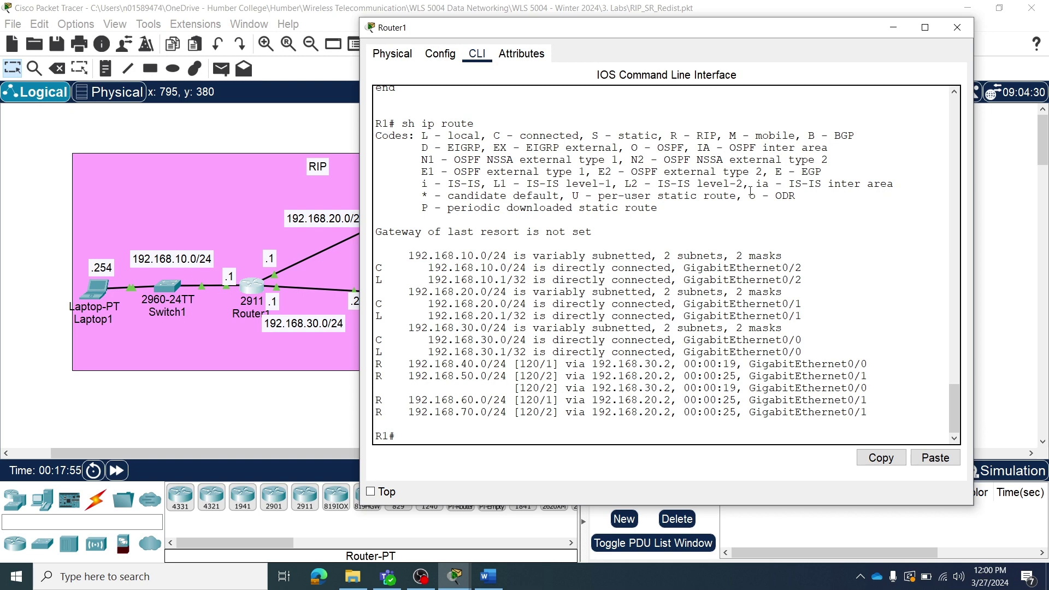
# Compare Router1's routing table with the static route area of the topology, including 192.168.100.0/24, and close the router window.
pyautogui.moveTo(754, 31); pyautogui.dragTo(447, 34)
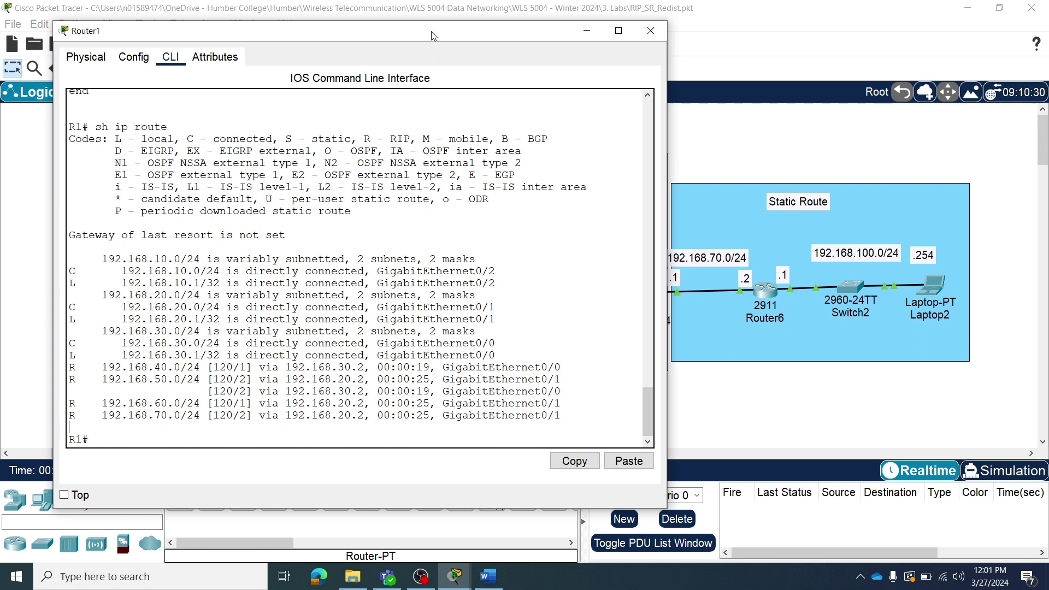
pyautogui.moveTo(433, 37); pyautogui.dragTo(762, 73)
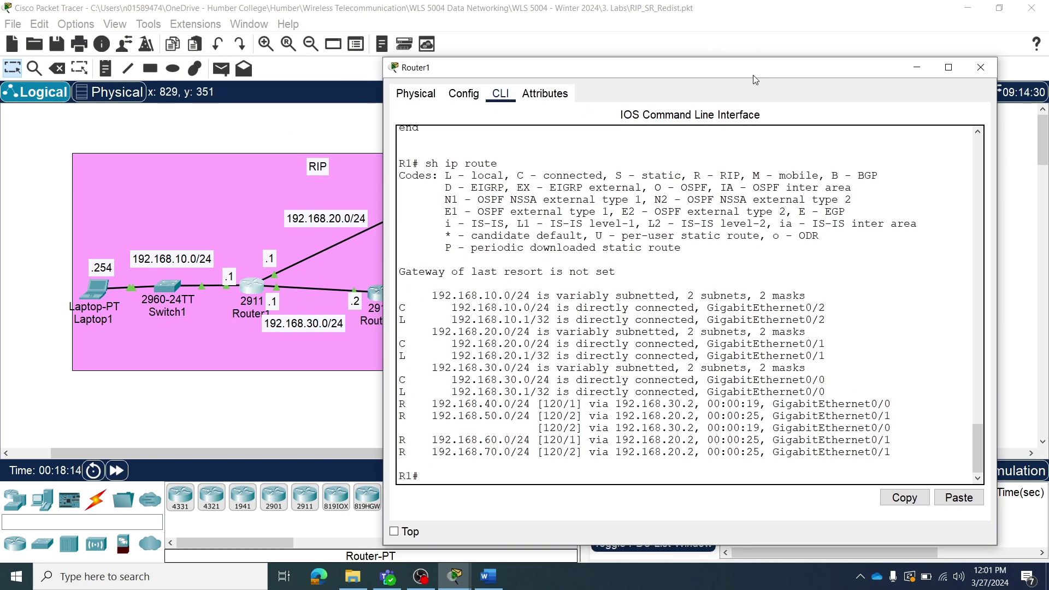
pyautogui.moveTo(755, 79); pyautogui.dragTo(563, 216)
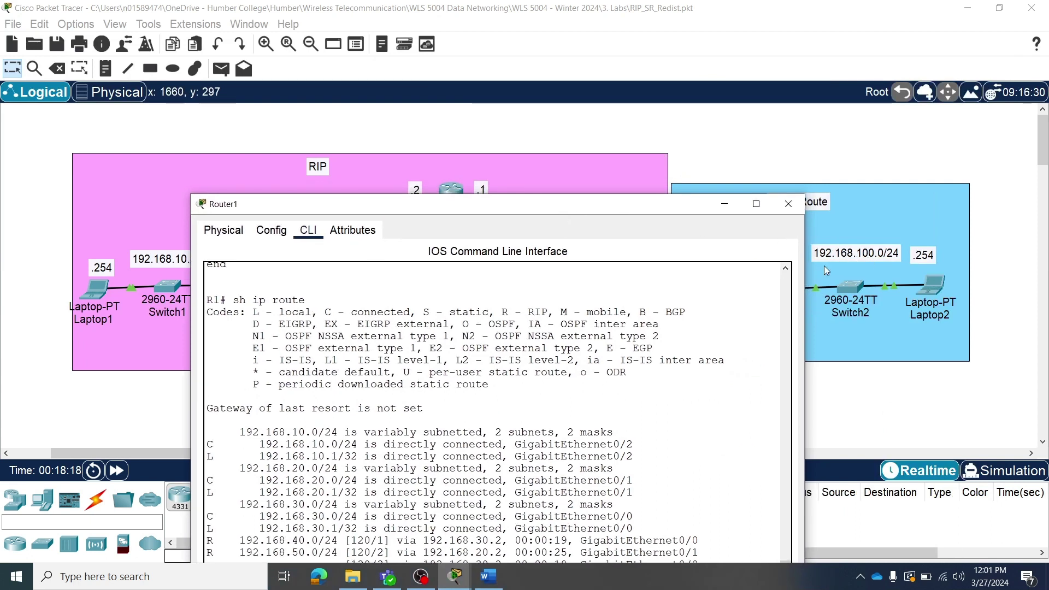
pyautogui.click(787, 204)
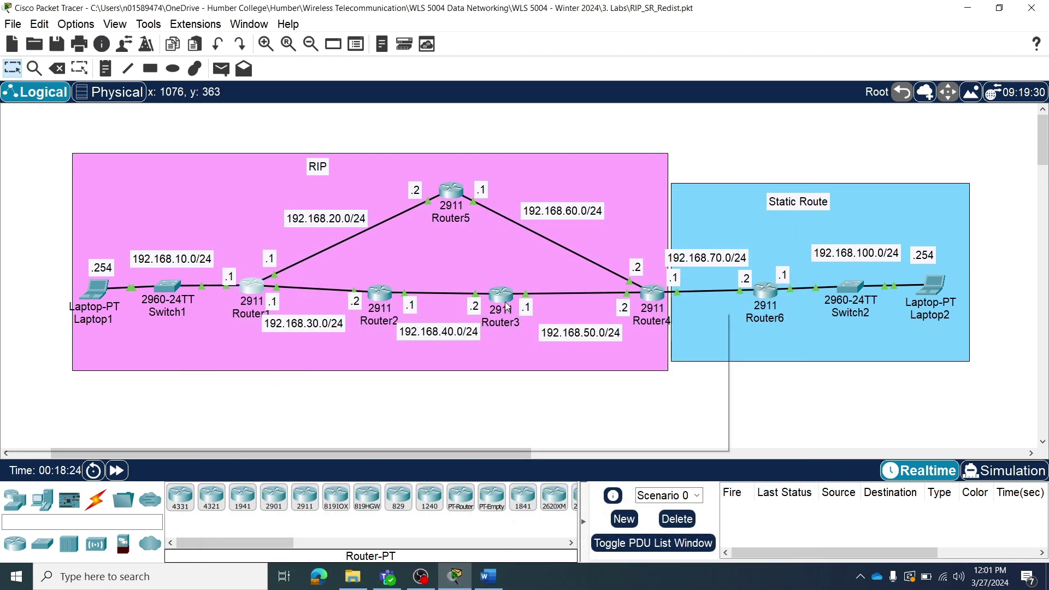
# Open Router5's command line and enter privileged EXEC mode with "en".
pyautogui.click(451, 190)
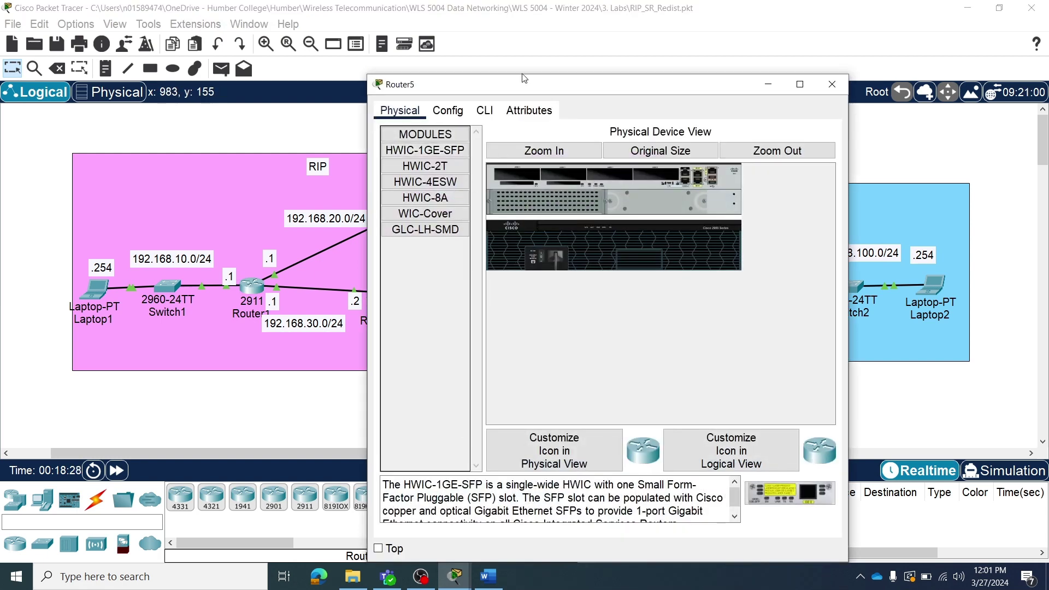
pyautogui.click(488, 111)
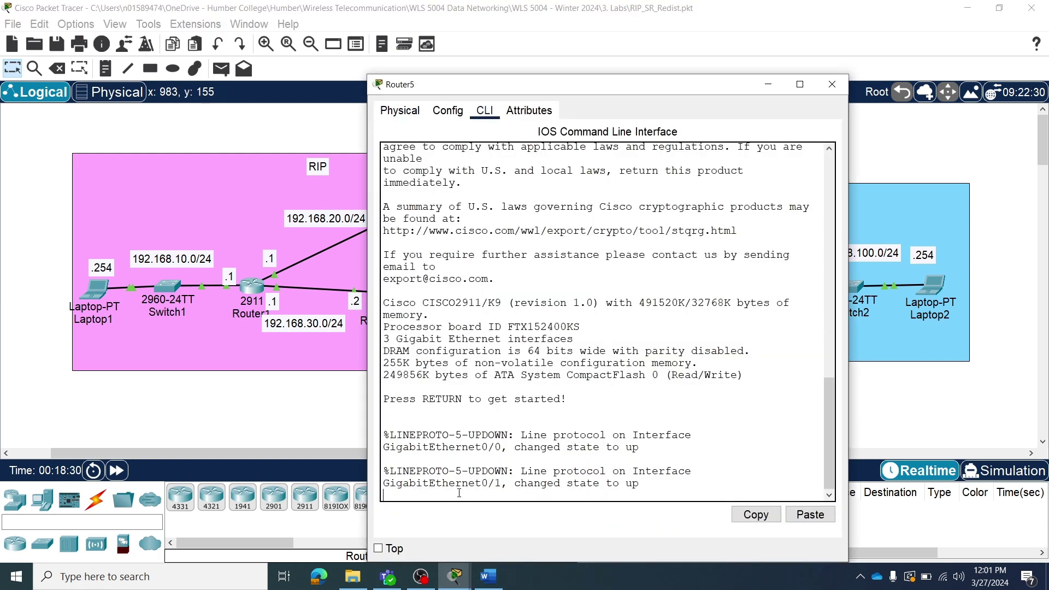
pyautogui.press('Return')
pyautogui.press('Return')
pyautogui.press('Return')
pyautogui.press('Return')
pyautogui.write('en')
pyautogui.press('Return')
pyautogui.press('Return')
pyautogui.press('Return')
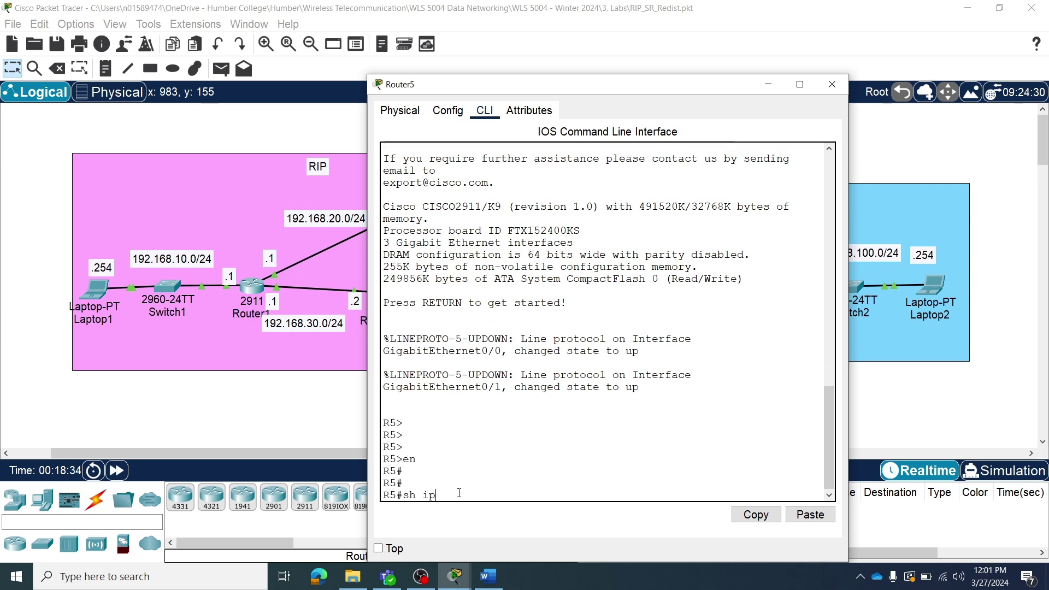
# Display Router5's full routing table with "sh ip route", widen and reposition the window to examine the routes, and close it.
pyautogui.write('sh ip route')
pyautogui.press('Return')
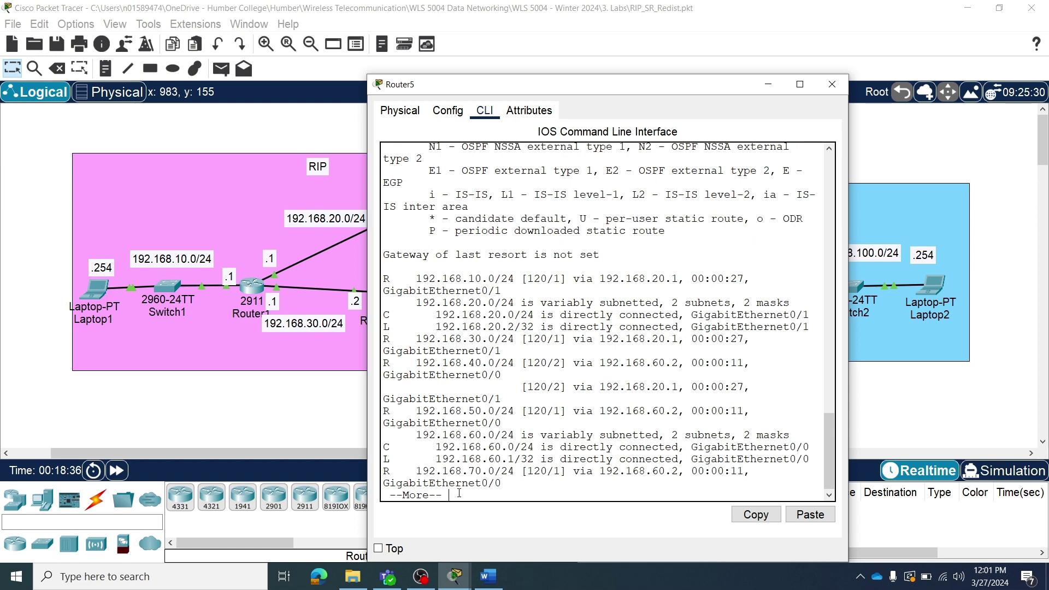
pyautogui.press('space')
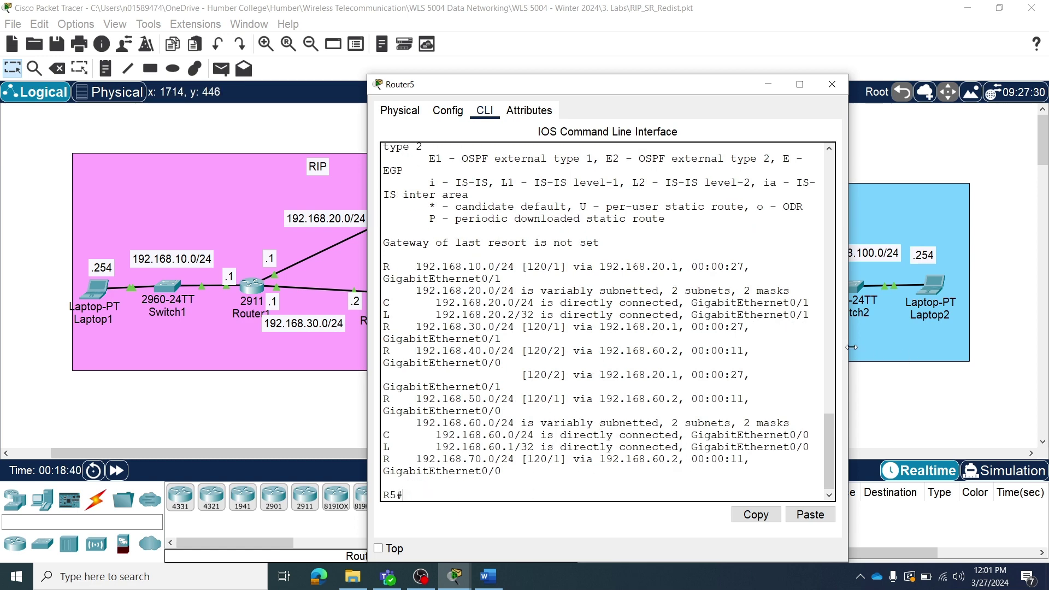
pyautogui.moveTo(852, 347); pyautogui.dragTo(972, 346)
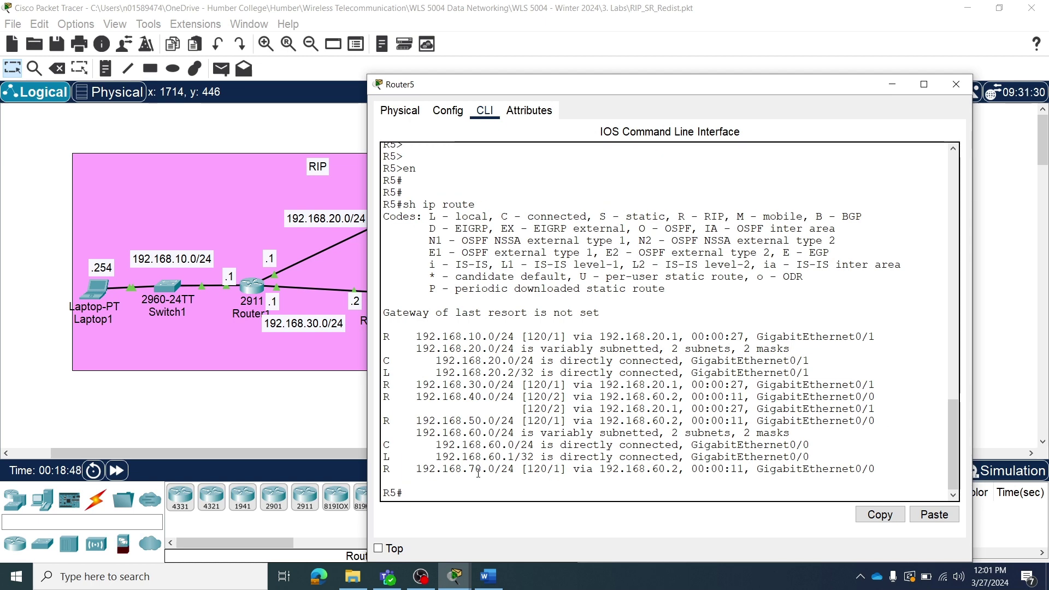
pyautogui.moveTo(817, 91); pyautogui.dragTo(644, 130)
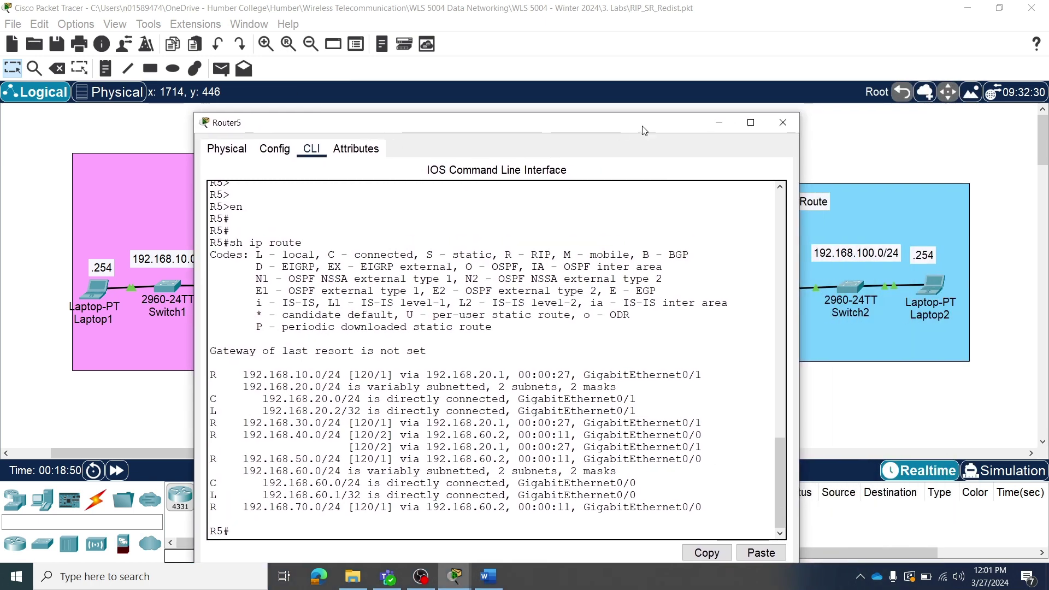
pyautogui.click(783, 123)
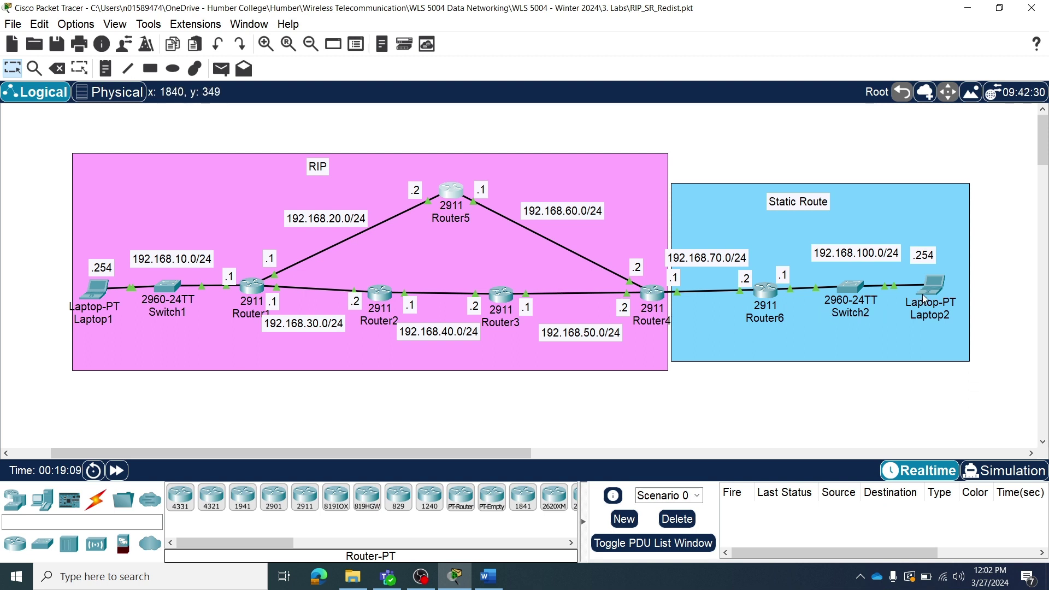
# Ping Laptop1 at 192.168.10.254 from Laptop2's Command Prompt, close the laptop window and reopen it.
pyautogui.moveTo(935, 289)
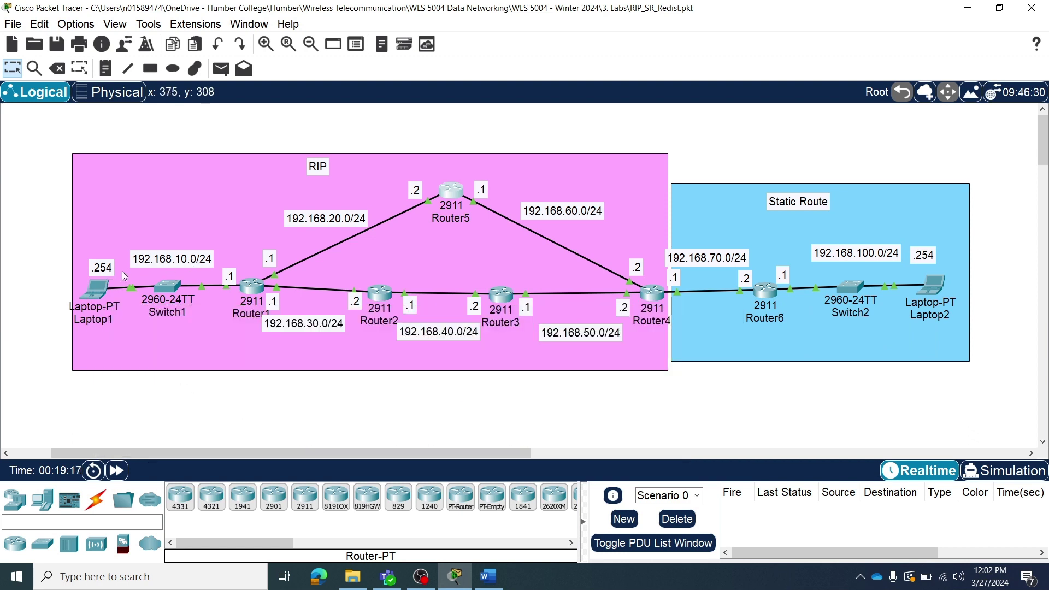
pyautogui.click(942, 286)
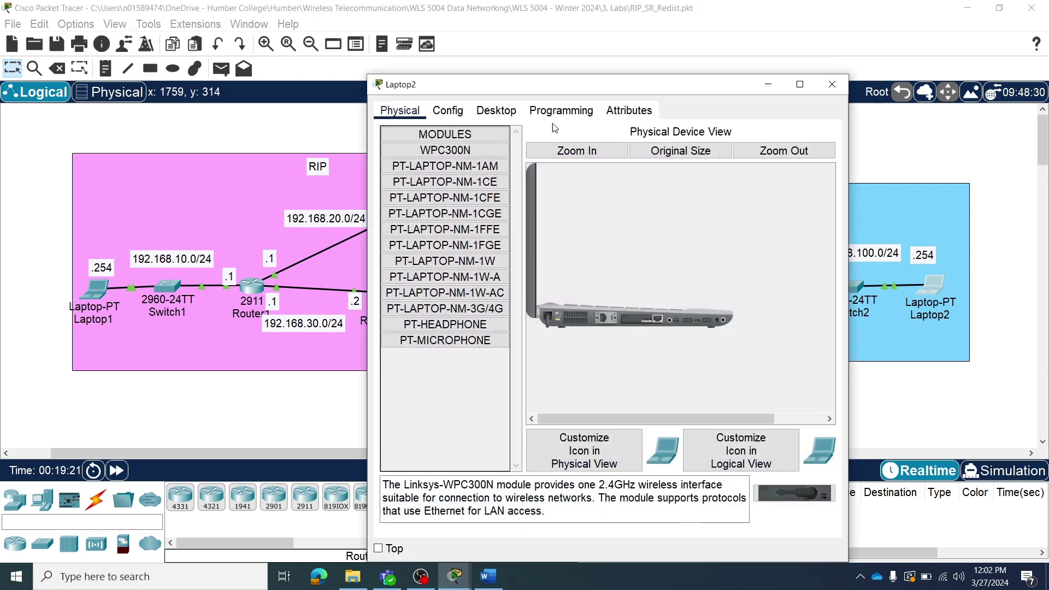
pyautogui.click(485, 116)
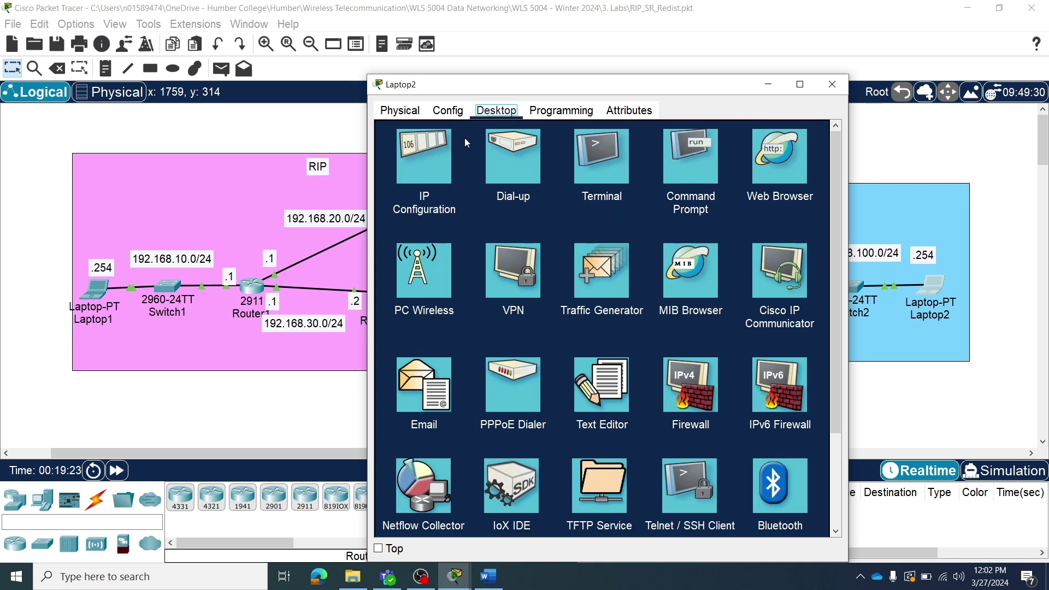
pyautogui.click(694, 167)
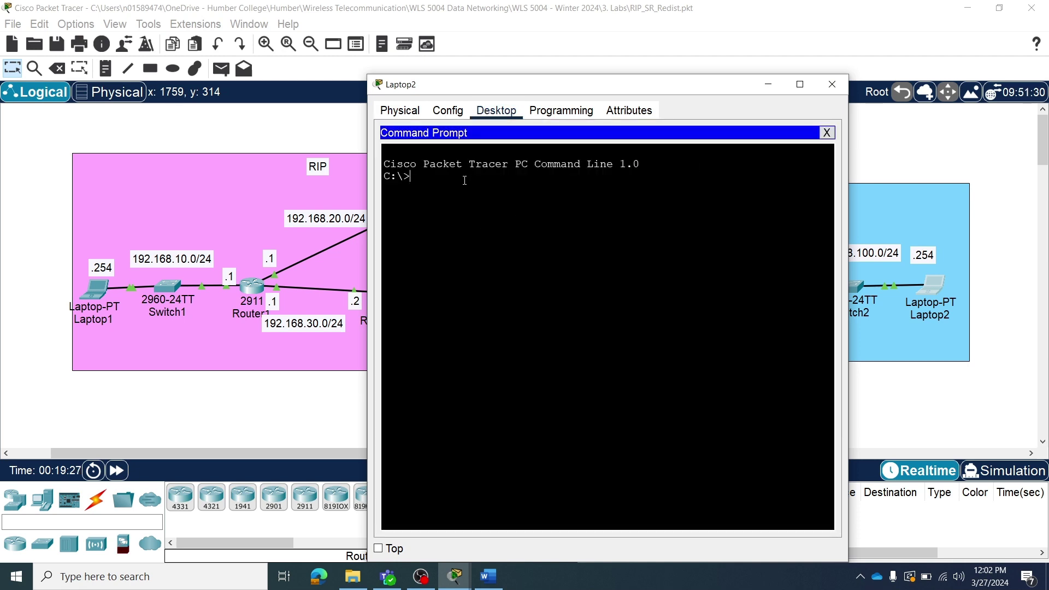
pyautogui.write('ing 192.168.10.254')
pyautogui.press('Return')
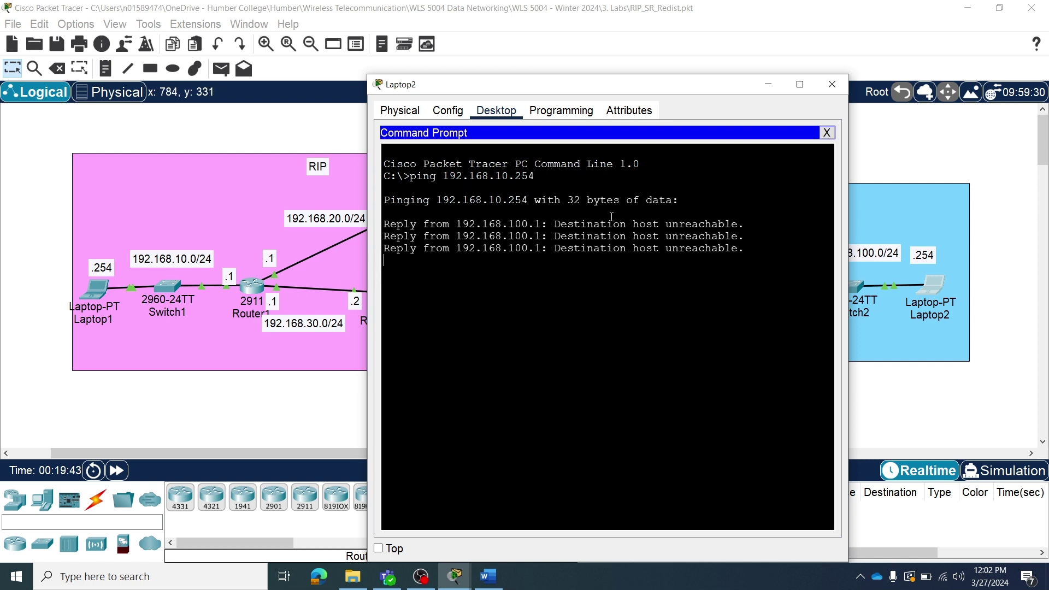
pyautogui.click(833, 86)
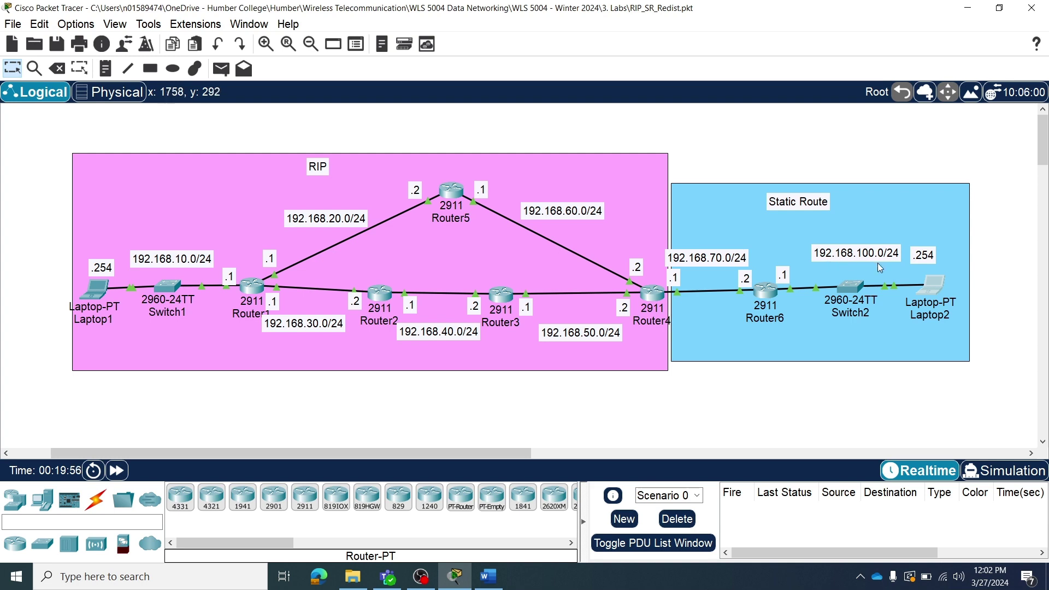
pyautogui.click(930, 285)
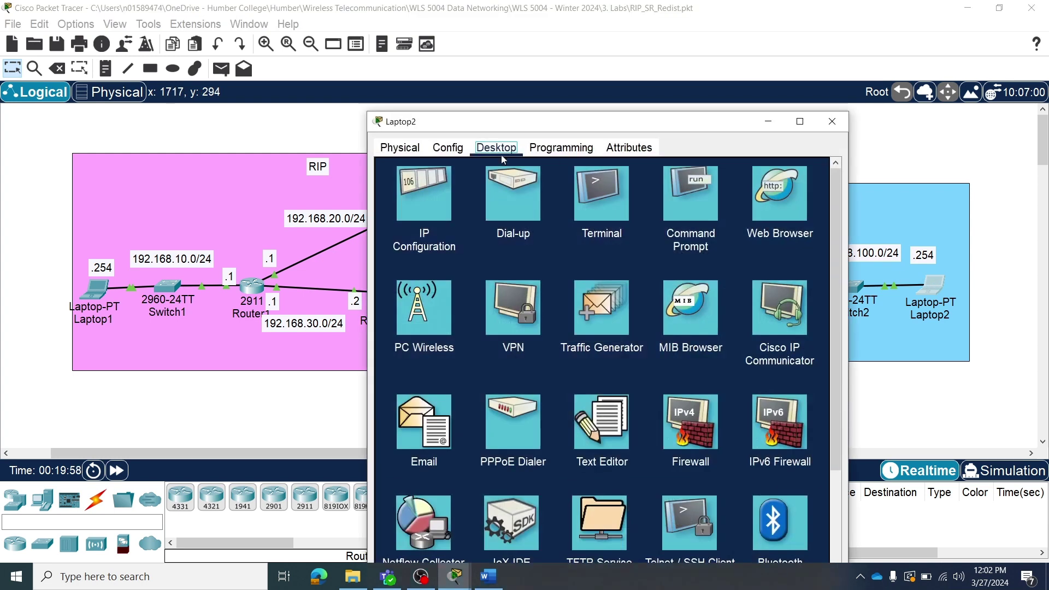
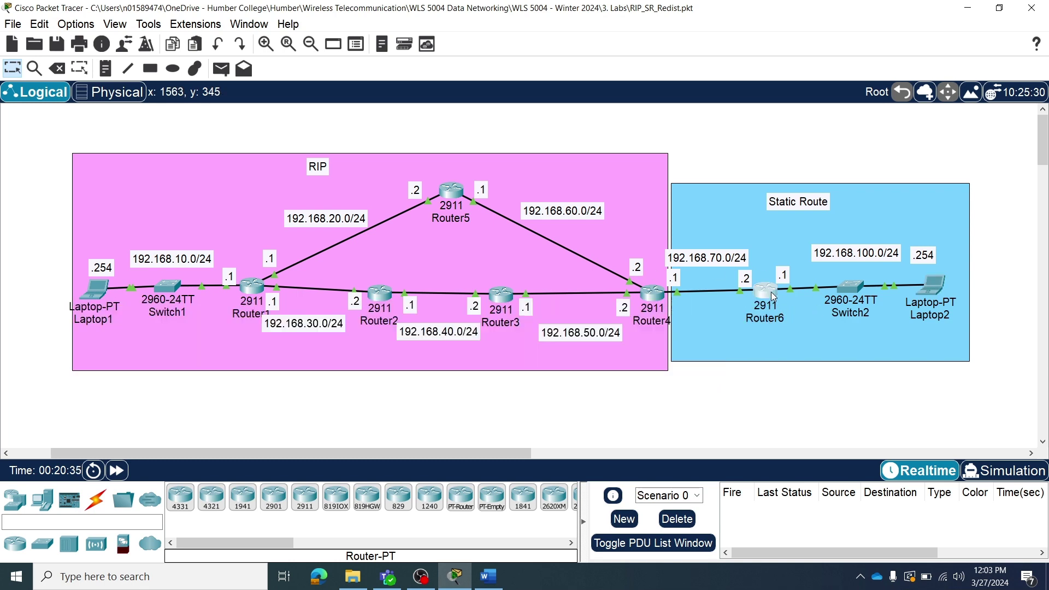
# Open Router6's command line and enter privileged EXEC mode with "en".
pyautogui.click(771, 292)
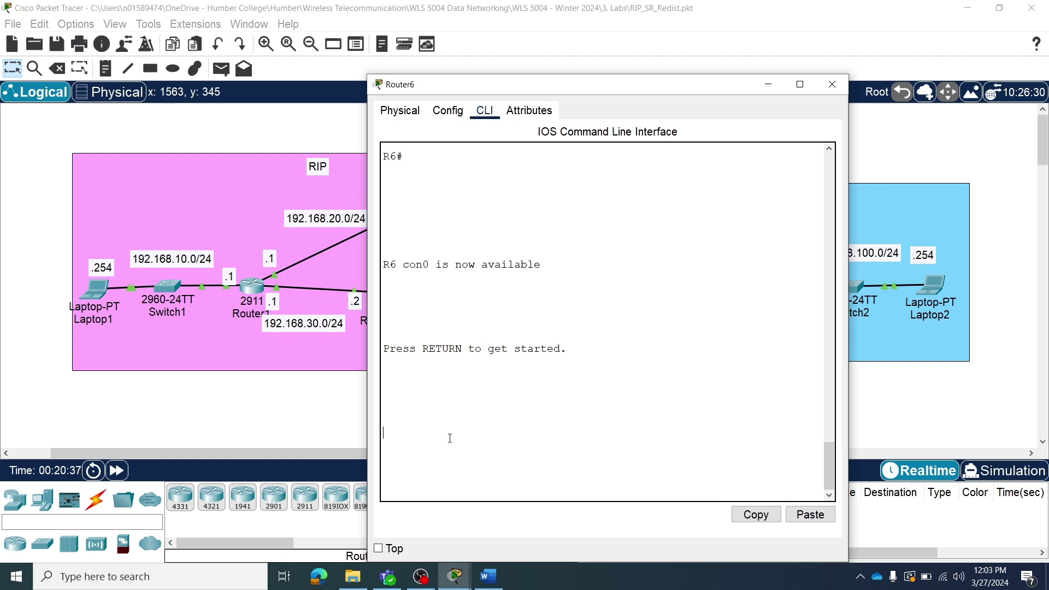
pyautogui.press('Return')
pyautogui.press('Return')
pyautogui.press('Return')
pyautogui.press('Return')
pyautogui.write('en')
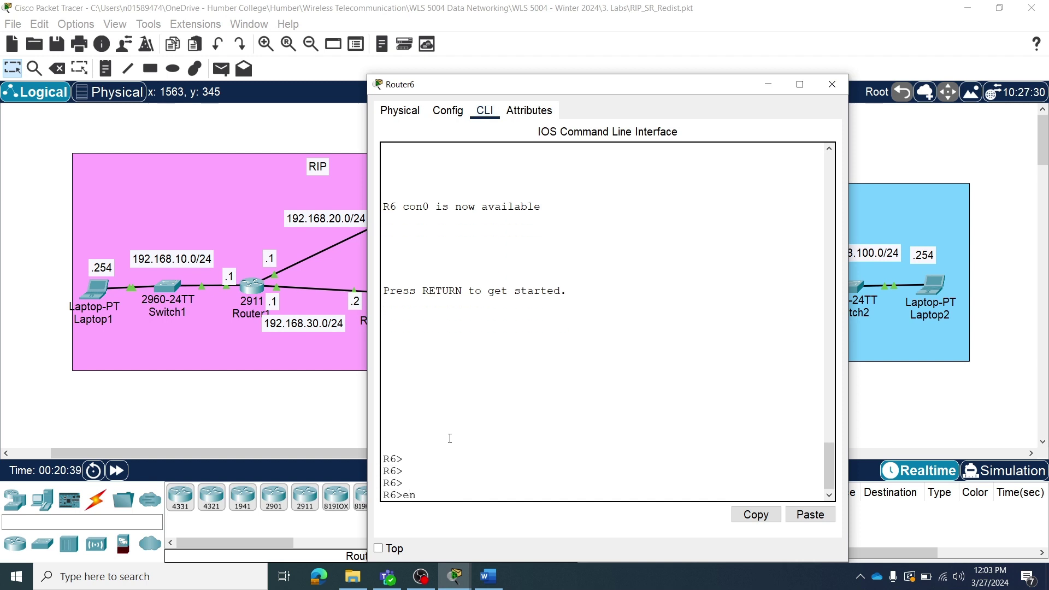
pyautogui.press('Return')
pyautogui.press('Return')
pyautogui.press('Return')
# Display Router6's running configuration with "sh run" and compare the GigabitEthernet0/0 and GigabitEthernet0/1 addresses with the static route area of the topology.
pyautogui.write('sh run')
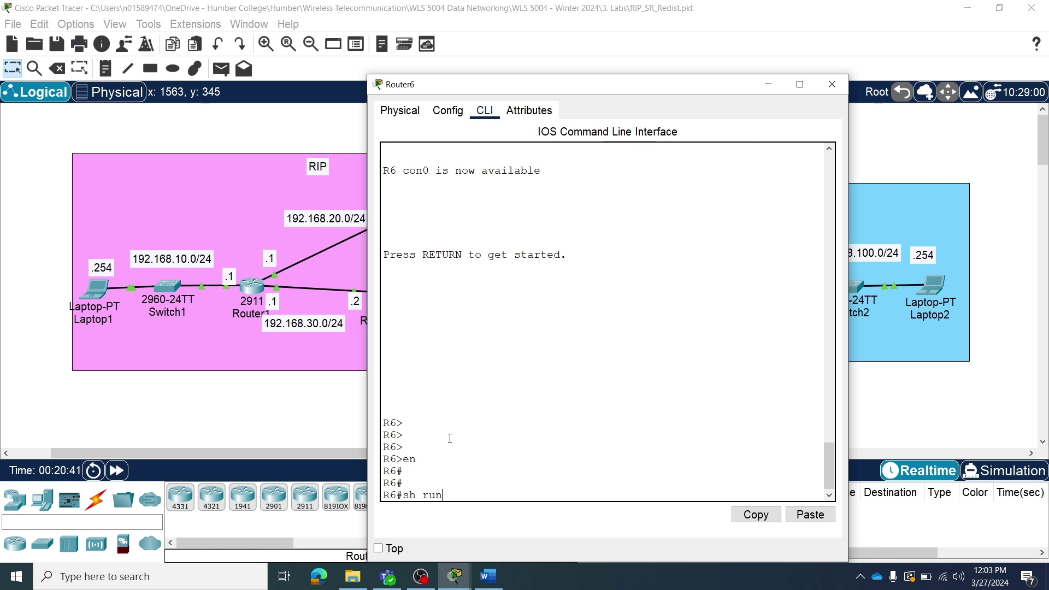
pyautogui.press('Return')
pyautogui.press('space')
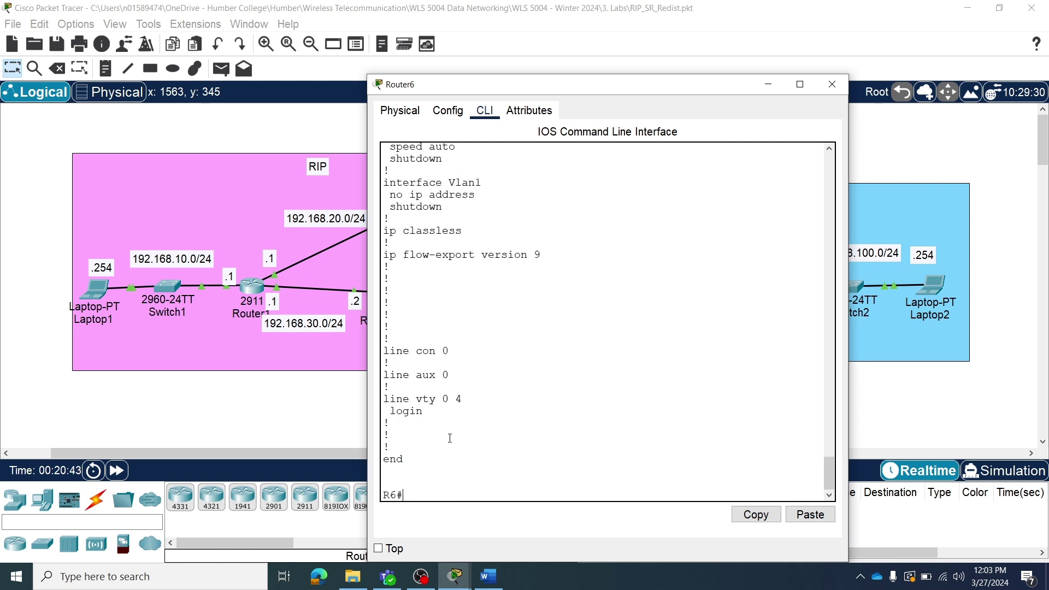
pyautogui.scroll(6, 511, 300)
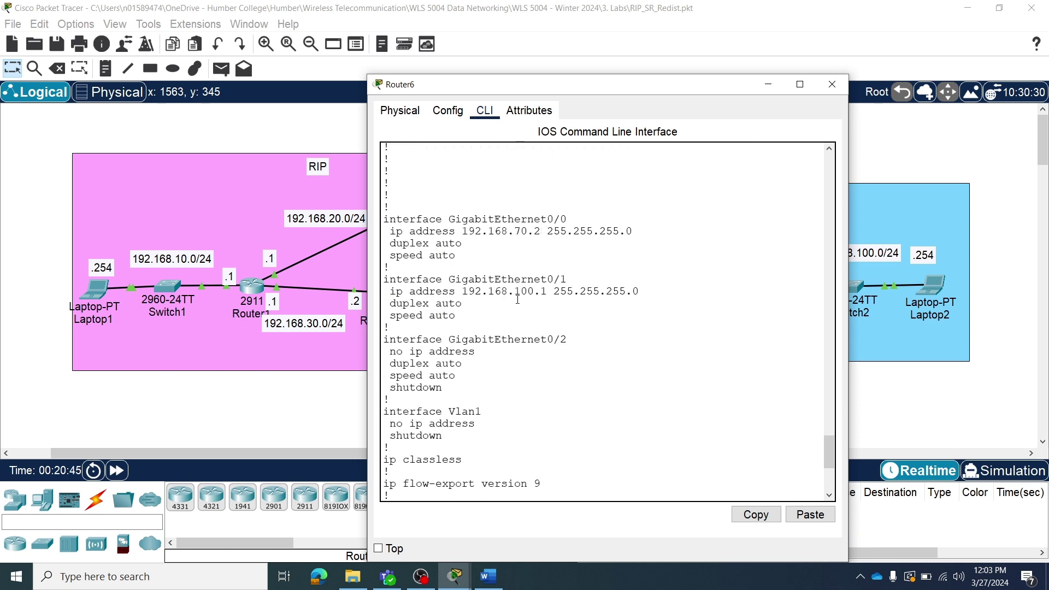
pyautogui.moveTo(696, 91); pyautogui.dragTo(392, 86)
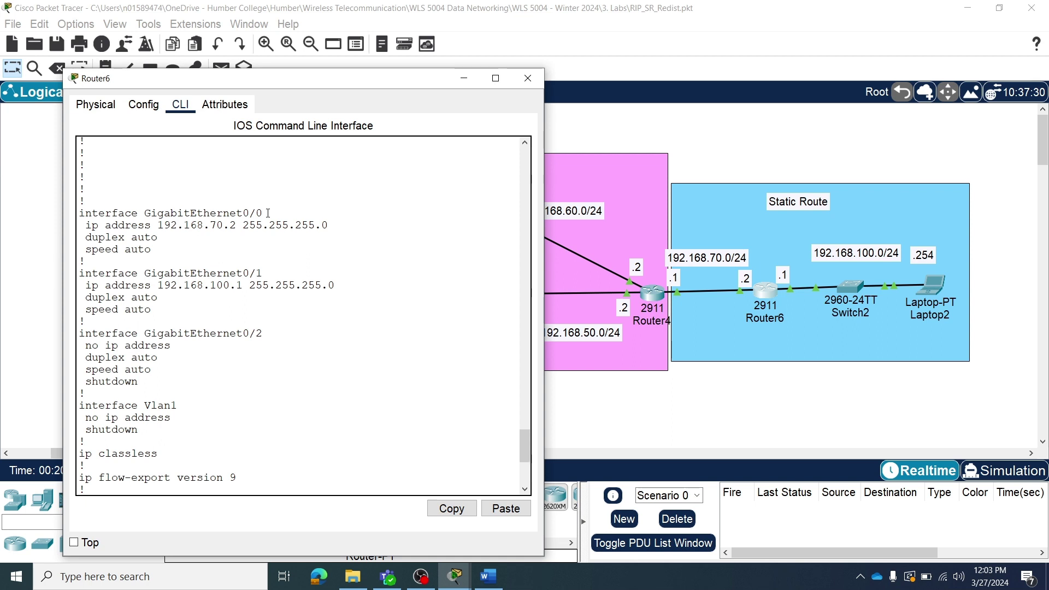
pyautogui.moveTo(268, 213); pyautogui.dragTo(145, 211)
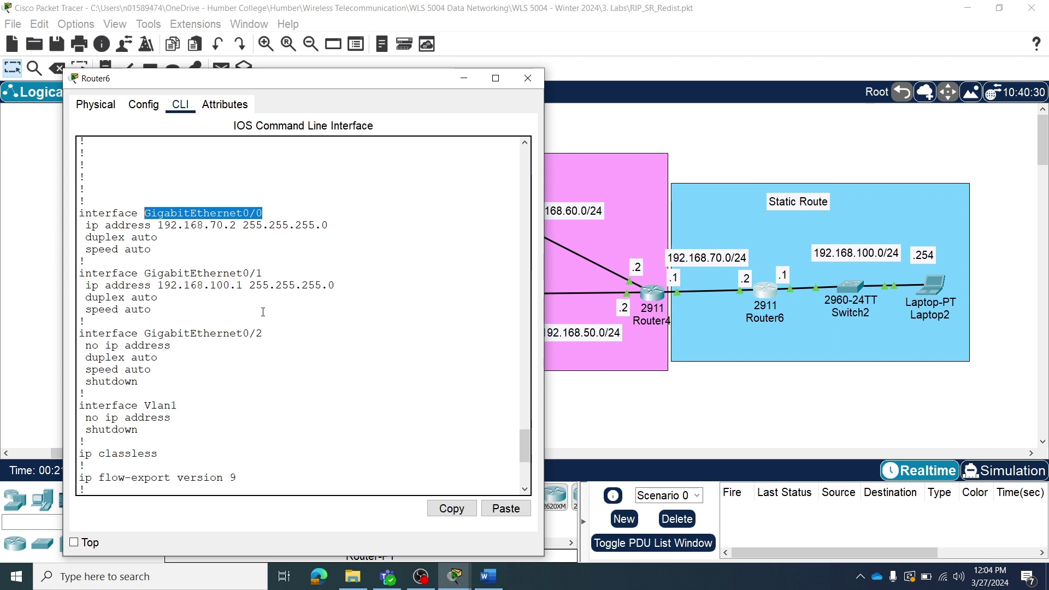
pyautogui.moveTo(354, 85); pyautogui.dragTo(426, 37)
pyautogui.scroll(-7, 260, 393)
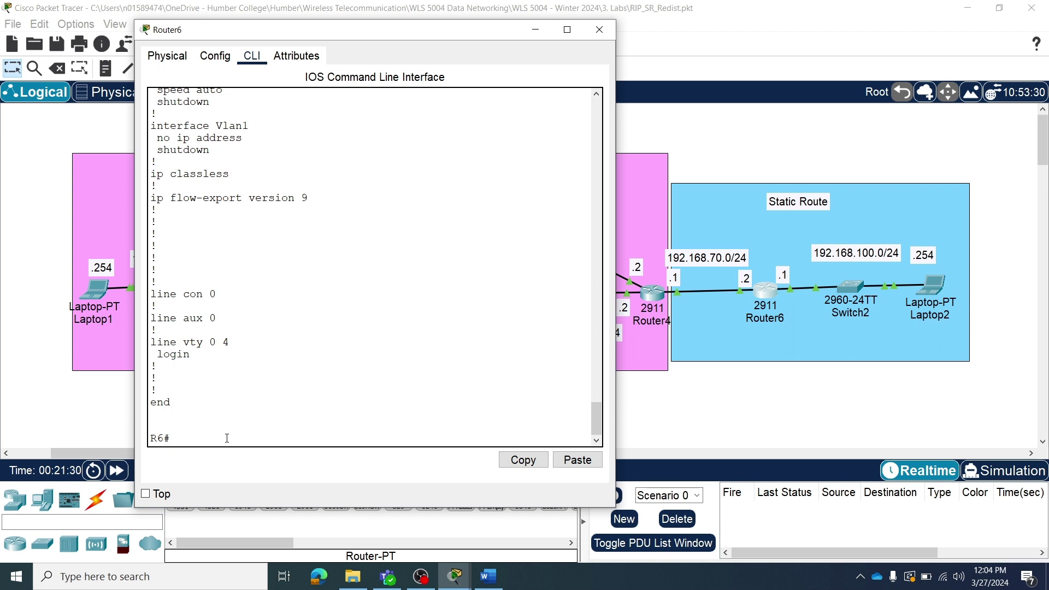
# Enter global configuration mode on Router6 with "configure terminal".
pyautogui.write('cong')
pyautogui.press('Tab')
pyautogui.press('BackSpace')
pyautogui.write('f')
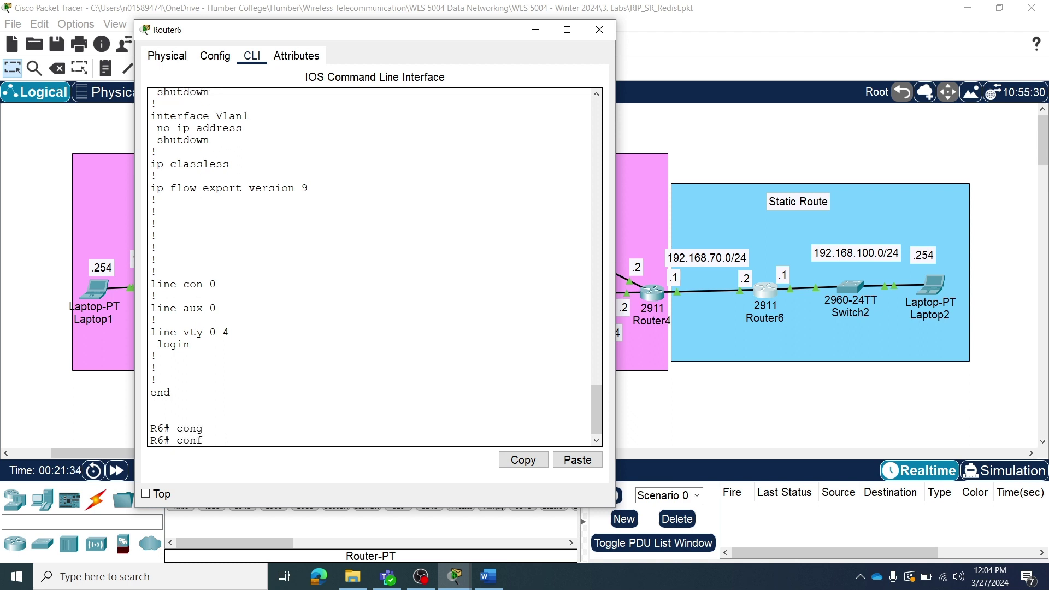
pyautogui.press('Tab')
pyautogui.write('ter')
pyautogui.press('Tab')
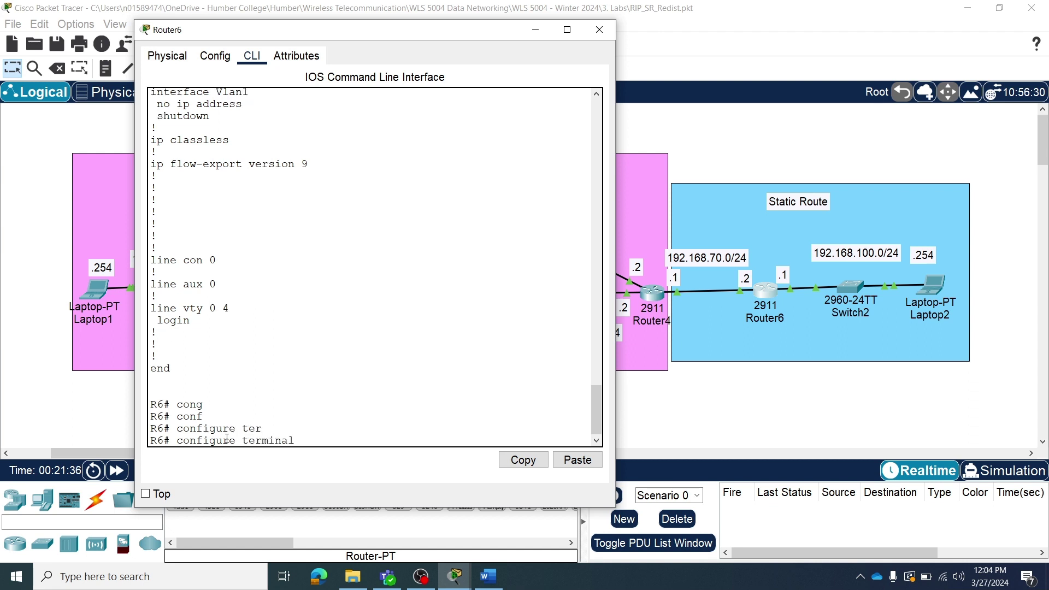
pyautogui.press('Return')
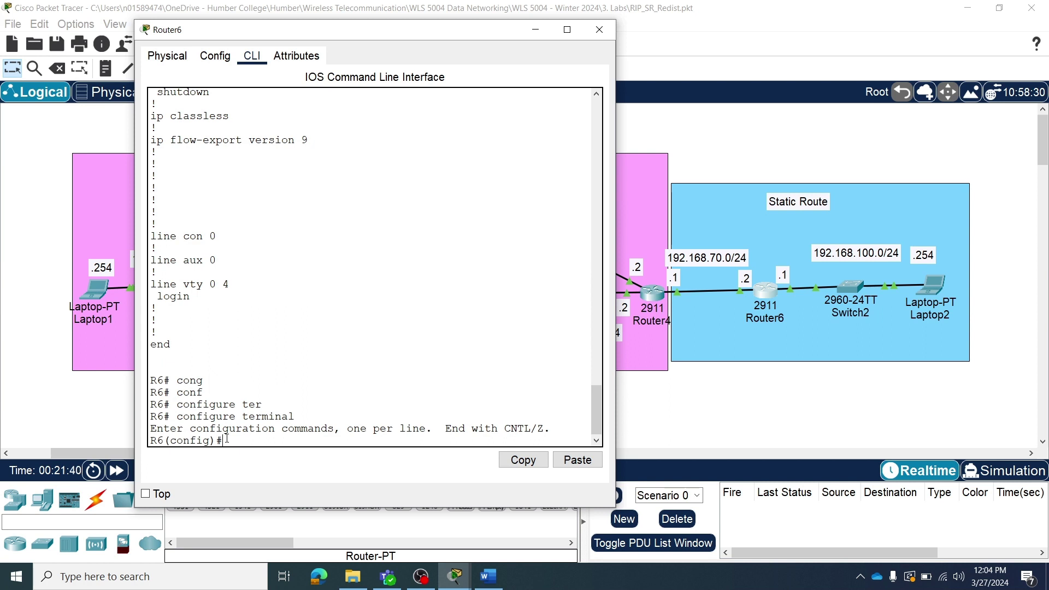
# Add a default static route on Router6 with "ip route 0.0.0.0 0.0.0.0 192.168.70.1".
pyautogui.write('ip')
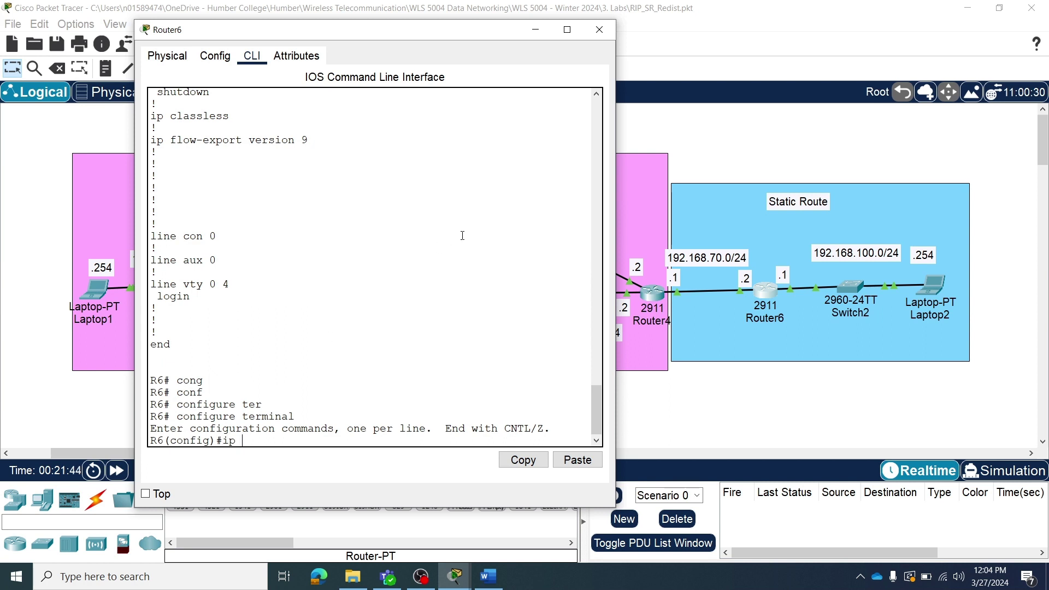
pyautogui.write(' rou')
pyautogui.press('Tab')
pyautogui.write('te')
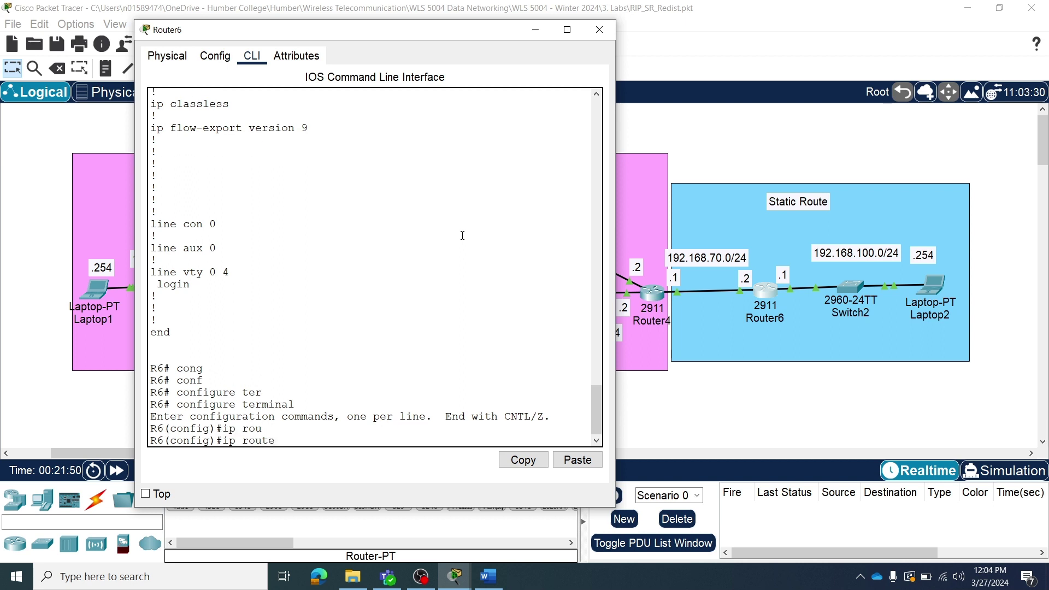
pyautogui.write(' 0.0.0.0 0.0.0.0')
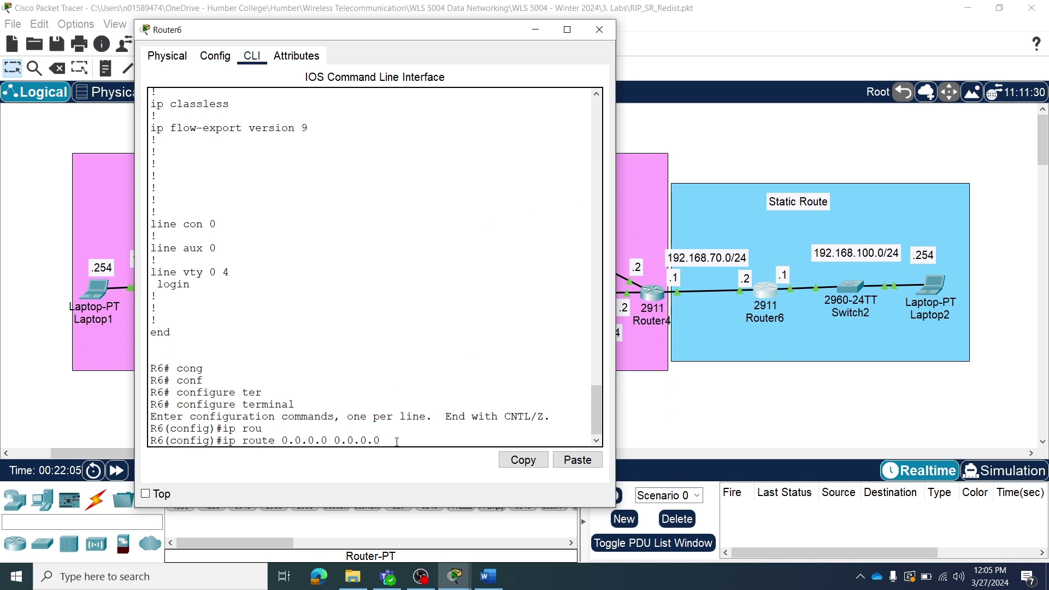
pyautogui.write('192.1')
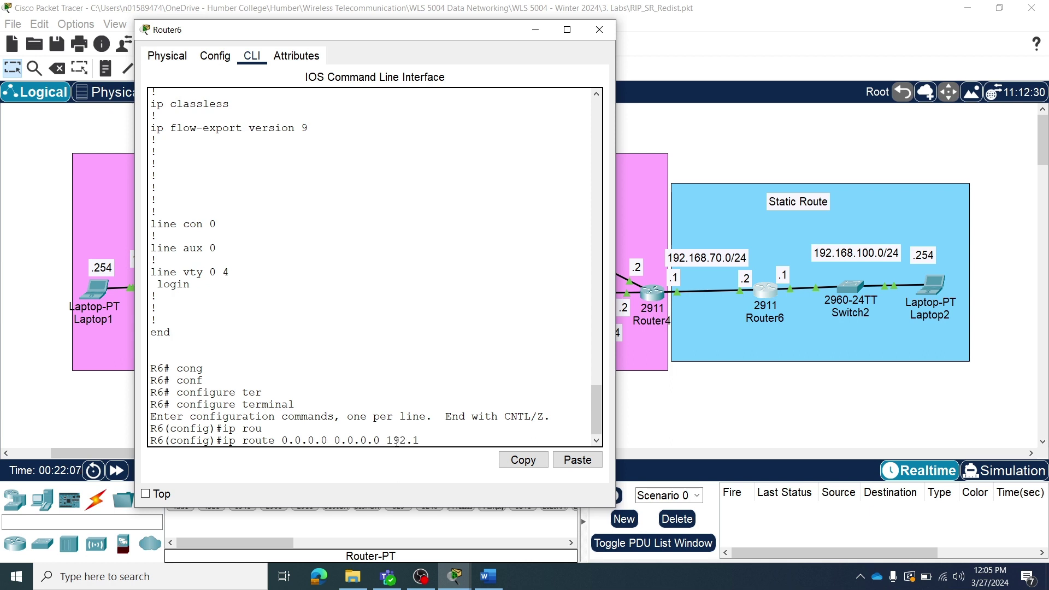
pyautogui.write('68.70.1')
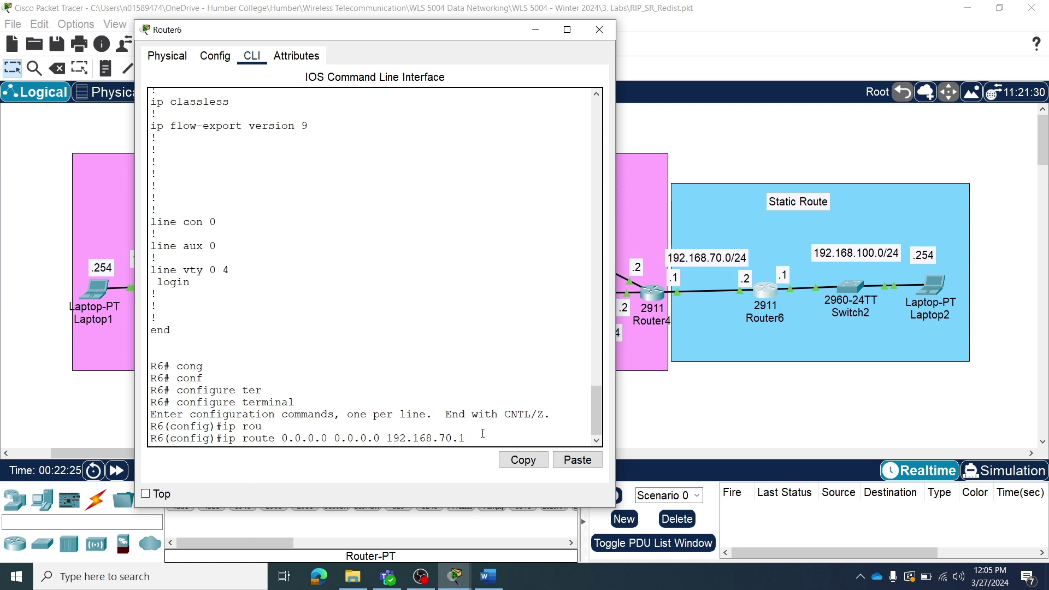
pyautogui.press('Return')
pyautogui.press('Return')
pyautogui.press('Return')
# Exit configuration mode, display Router6's running configuration with "sh run", and check its default route line.
pyautogui.write('exit')
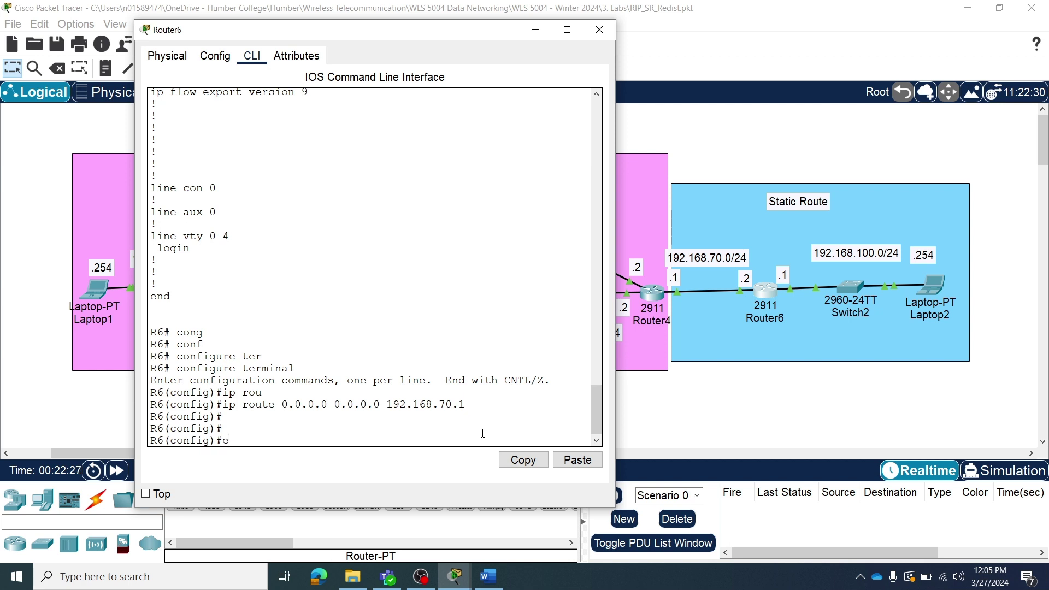
pyautogui.press('Return')
pyautogui.press('Return')
pyautogui.write('sh run')
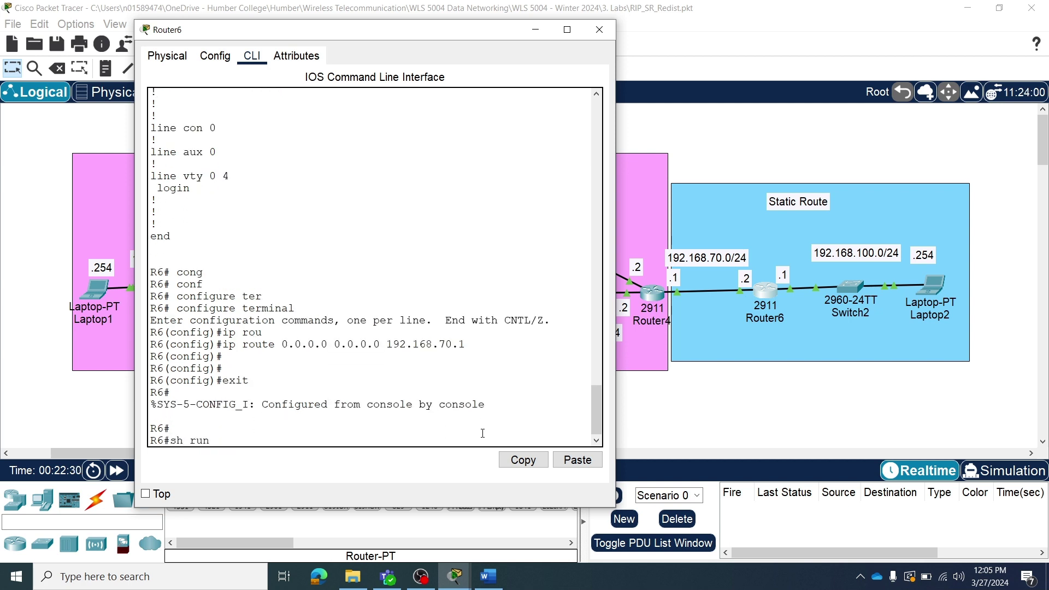
pyautogui.press('Return')
pyautogui.press('space')
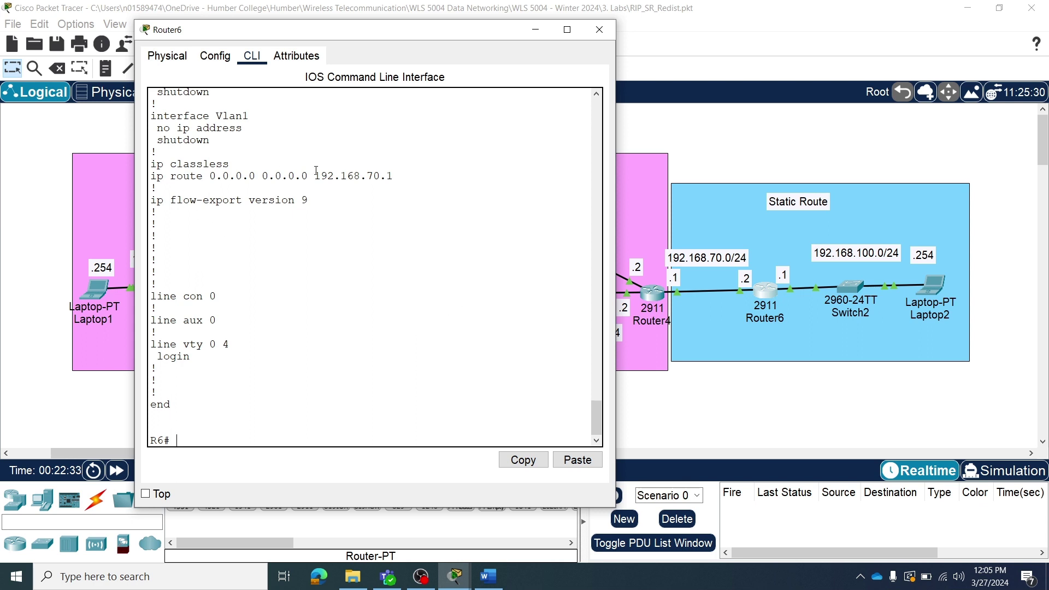
pyautogui.moveTo(409, 179); pyautogui.dragTo(151, 176)
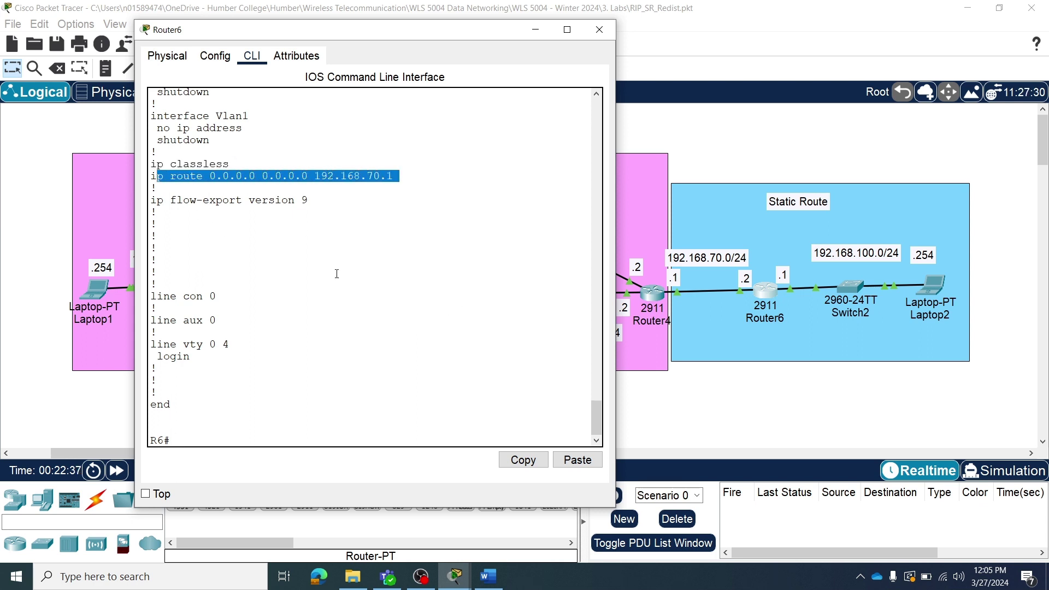
pyautogui.click(325, 201)
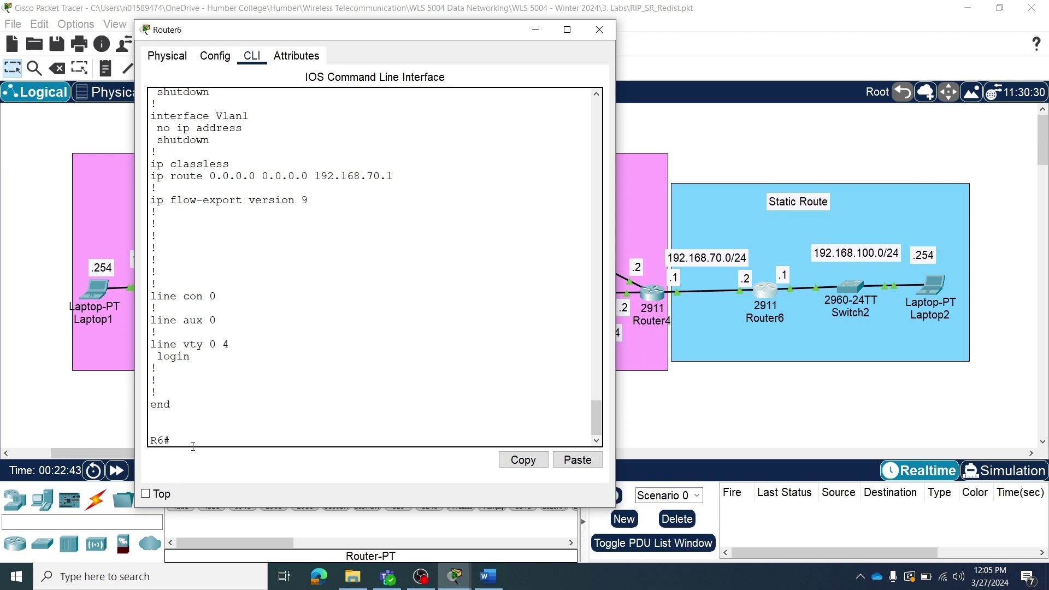
# Save Router6's configuration with "wr".
pyautogui.write('wr')
pyautogui.press('Return')
pyautogui.press('Return')
pyautogui.press('Return')
pyautogui.press('Return')
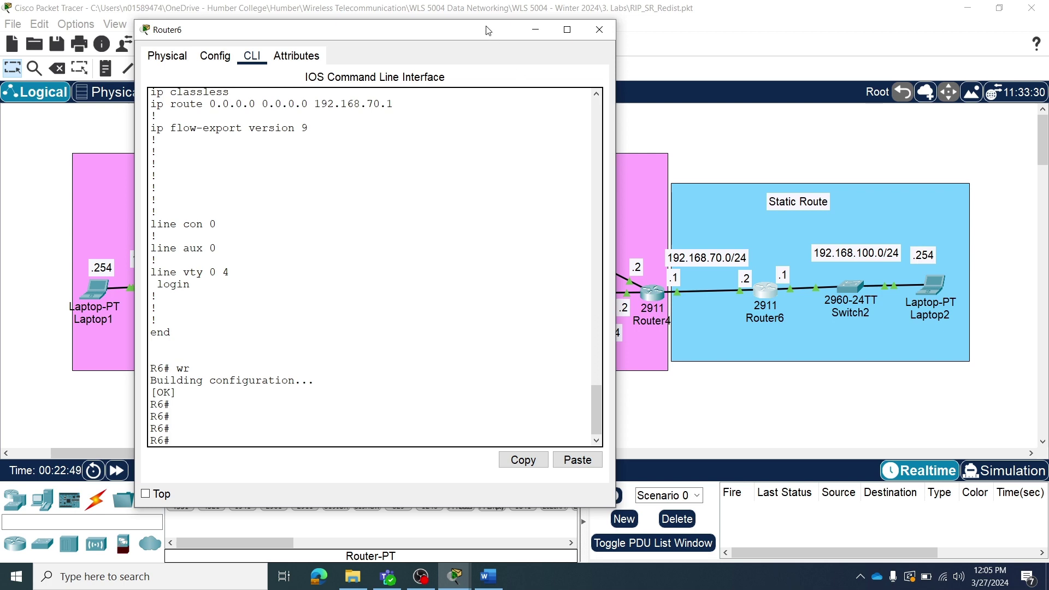
# Switch from Router6 to Router4's command line and review the RIP section of its running configuration.
pyautogui.click(535, 30)
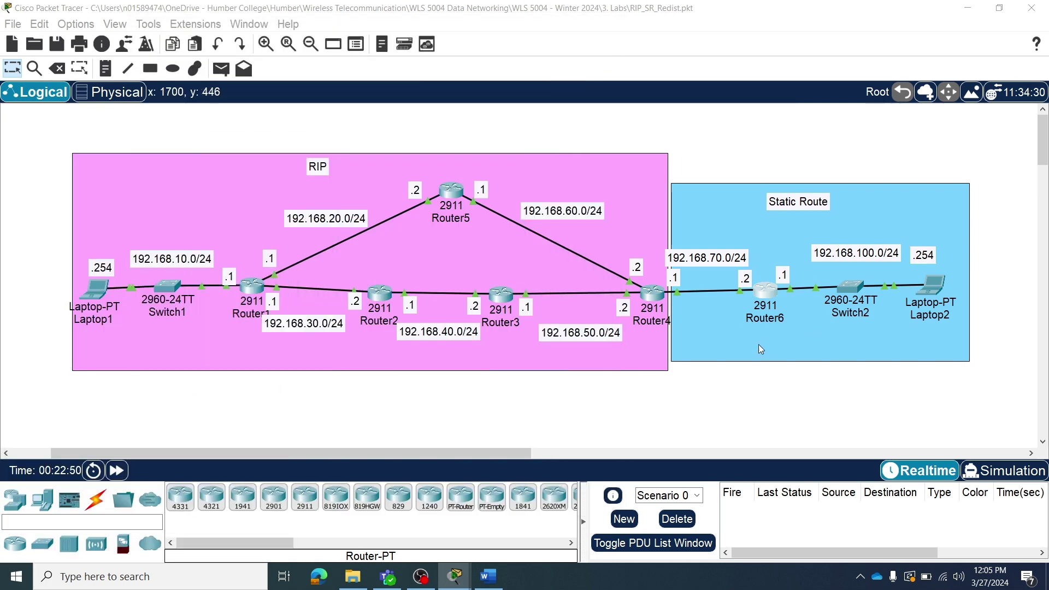
pyautogui.click(655, 295)
pyautogui.click(655, 295)
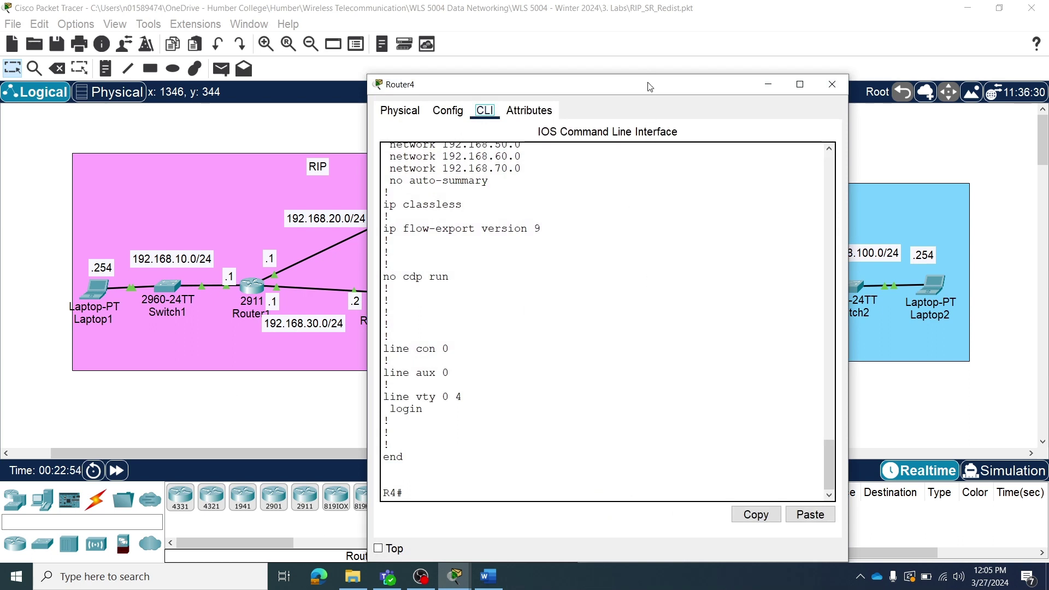
pyautogui.moveTo(650, 84); pyautogui.dragTo(501, 35)
pyautogui.scroll(3, 397, 345)
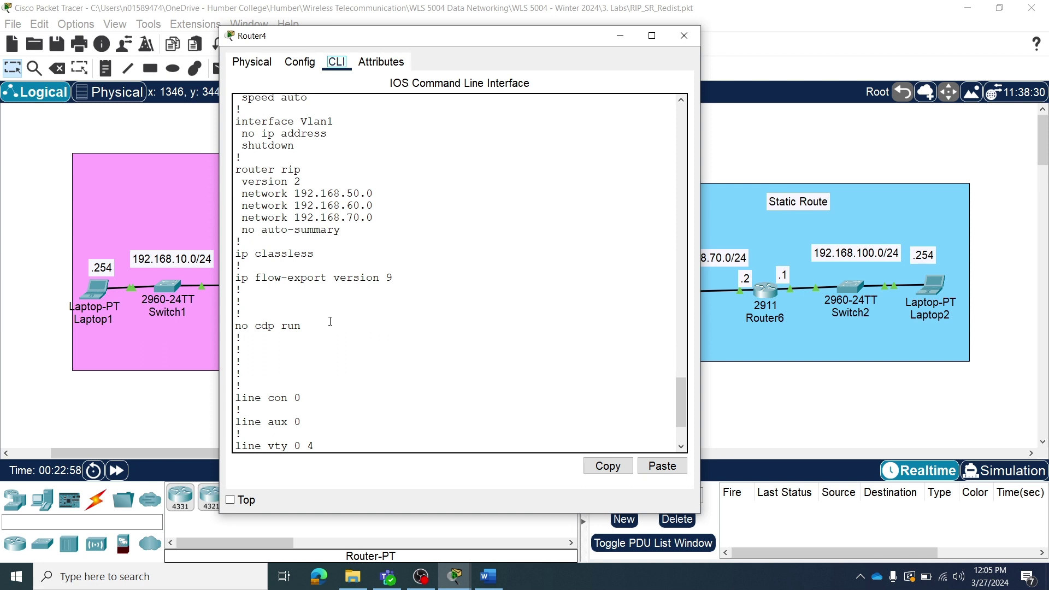
pyautogui.scroll(-3, 330, 321)
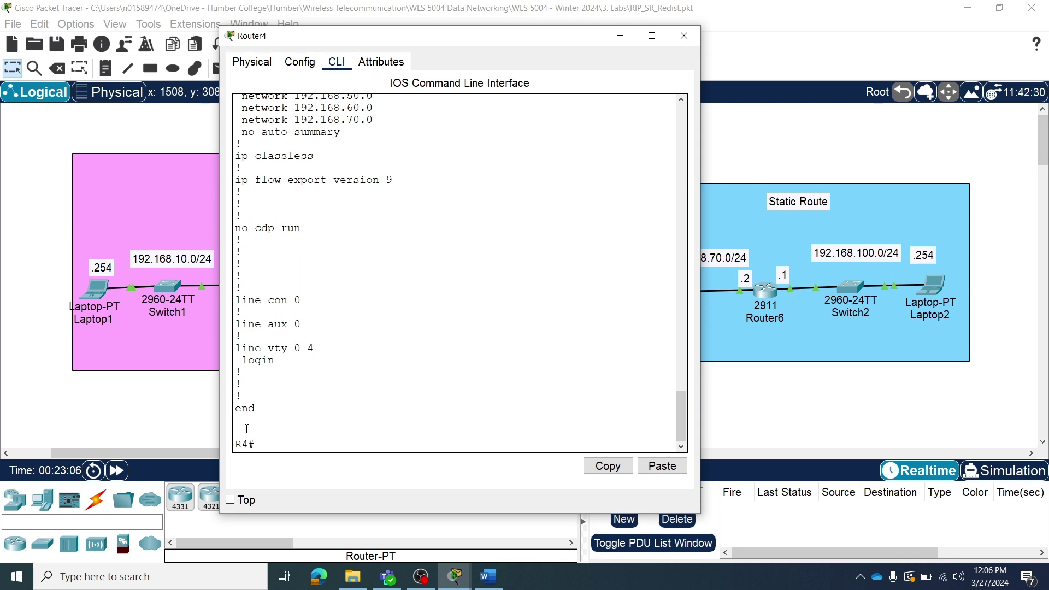
# Enter global configuration mode on Router4 with "configure terminal".
pyautogui.write('conf')
pyautogui.press('Tab')
pyautogui.write('ter')
pyautogui.press('Tab')
pyautogui.press('Return')
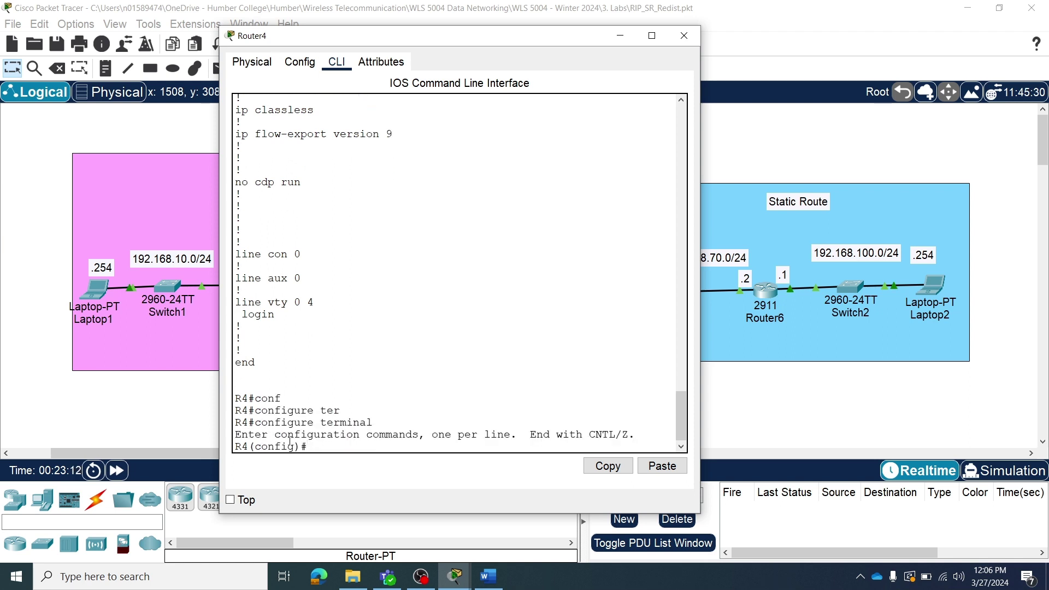
# Try to add Router4's route to the 192.168.100.0 network with "ip config 192.168.100.0 255.255.255.0 192.168.70.2".
pyautogui.write('ip config 19')
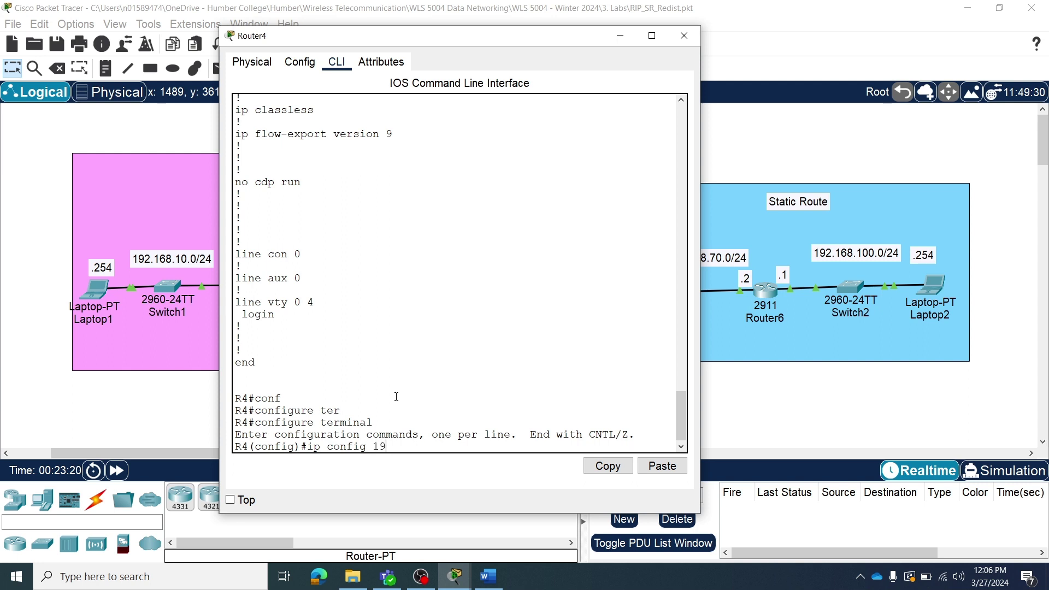
pyautogui.write('2.168.100.0')
pyautogui.write('255.255.255')
pyautogui.write('.')
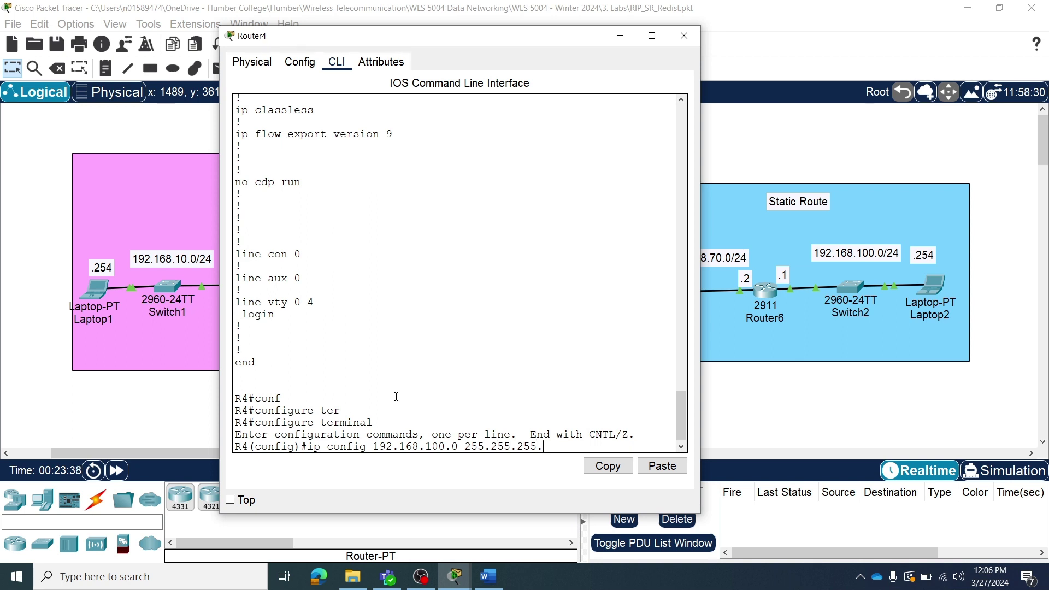
pyautogui.write('0')
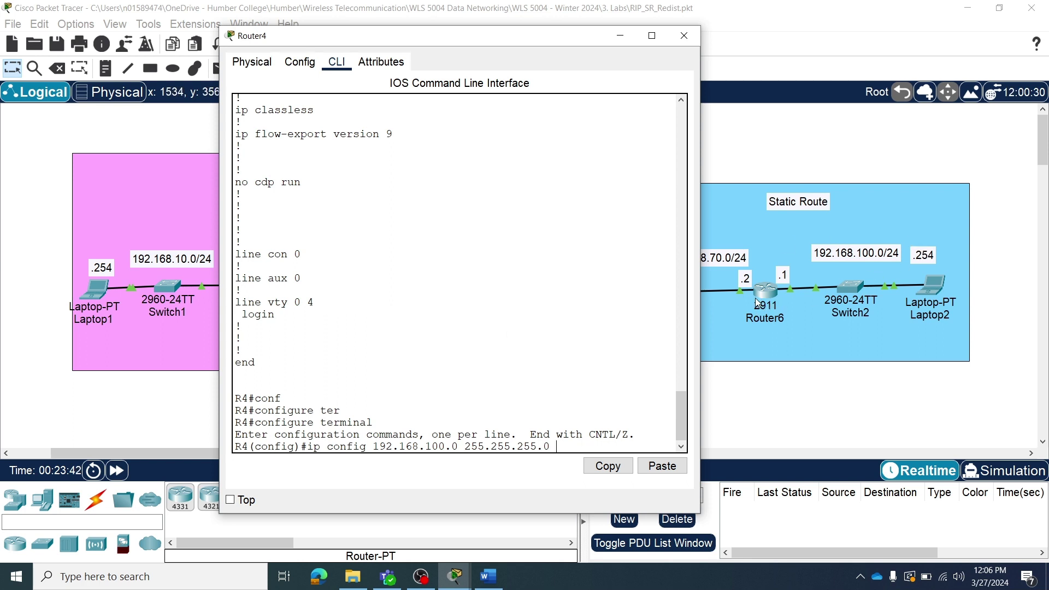
pyautogui.moveTo(496, 36); pyautogui.dragTo(375, 34)
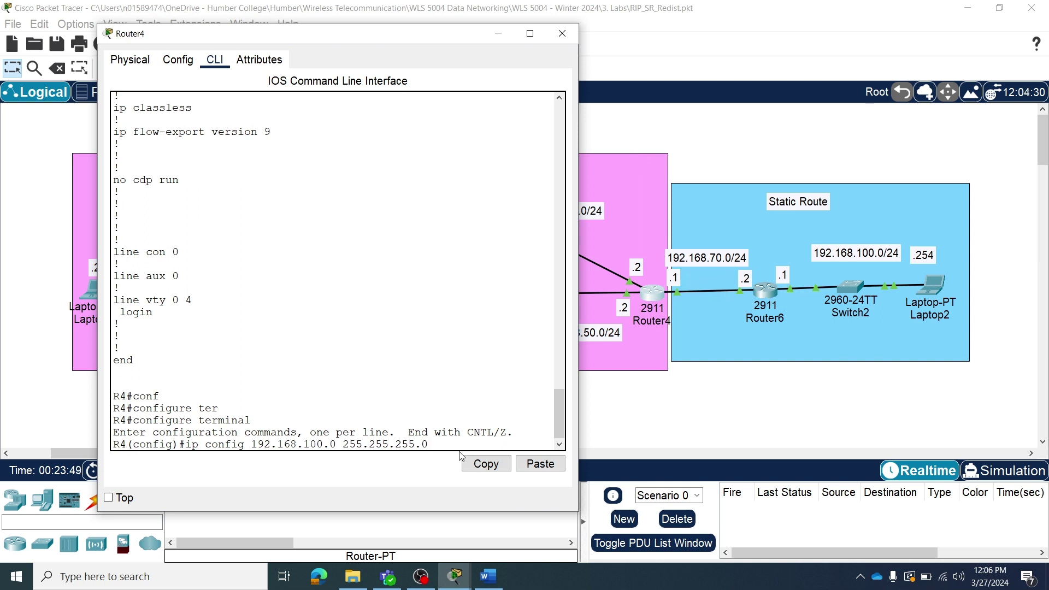
pyautogui.write('192.168.70.2')
pyautogui.press('Return')
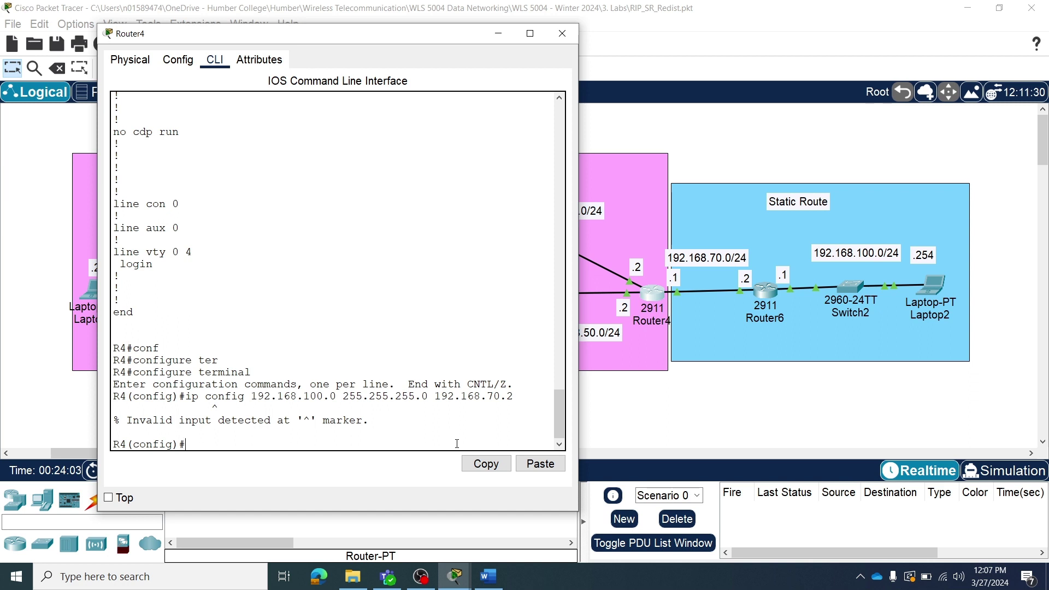
# Recall the last command on Router4, correct it to "ip route 192.168.100.0 255.255.255.0 192.168.70.2" and run it.
pyautogui.press('Up')
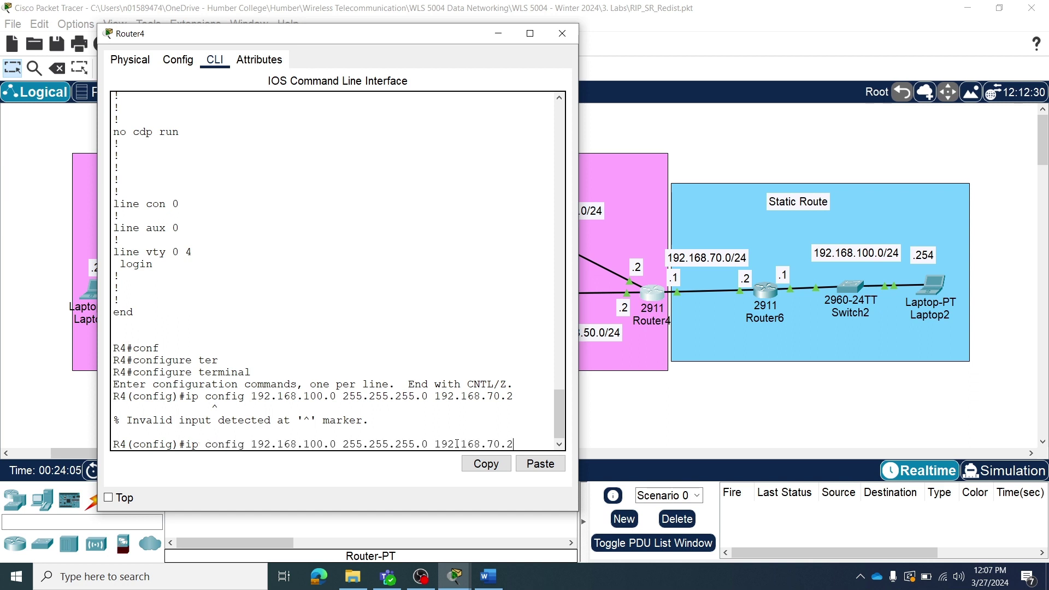
pyautogui.press('Left')
pyautogui.press('Left')
pyautogui.press('Left')
pyautogui.press('Left')
pyautogui.press('Left')
pyautogui.press('Left')
pyautogui.press('Left')
pyautogui.press('Left')
pyautogui.press('Left')
pyautogui.press('Left')
pyautogui.press('Left')
pyautogui.press('Left')
pyautogui.press('Left')
pyautogui.press('Left')
pyautogui.press('Left')
pyautogui.press('Left')
pyautogui.press('Left')
pyautogui.press('BackSpace')
pyautogui.press('BackSpace')
pyautogui.press('BackSpace')
pyautogui.press('BackSpace')
pyautogui.press('BackSpace')
pyautogui.press('BackSpace')
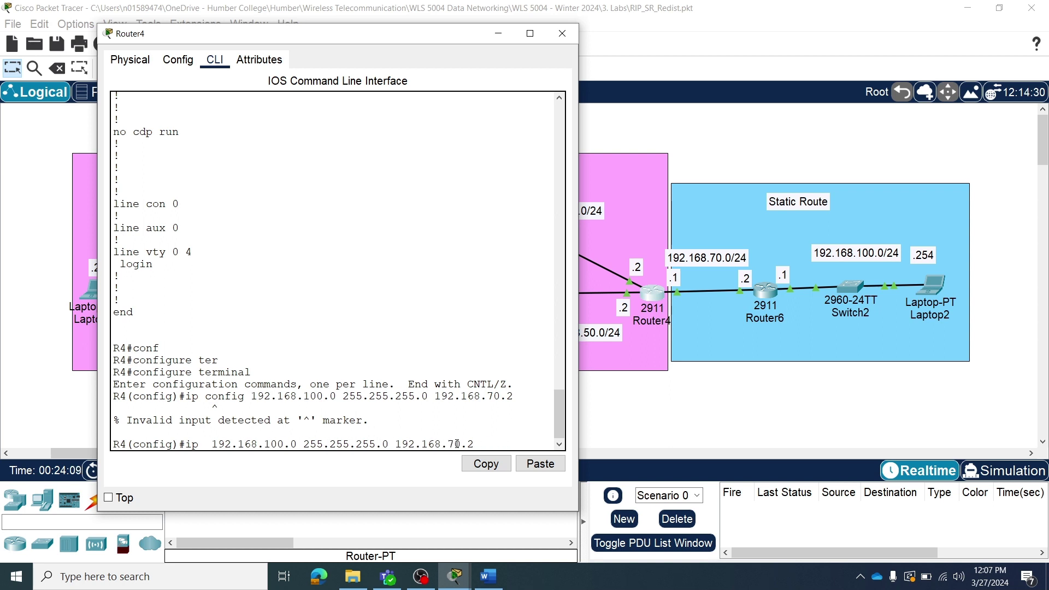
pyautogui.write('route')
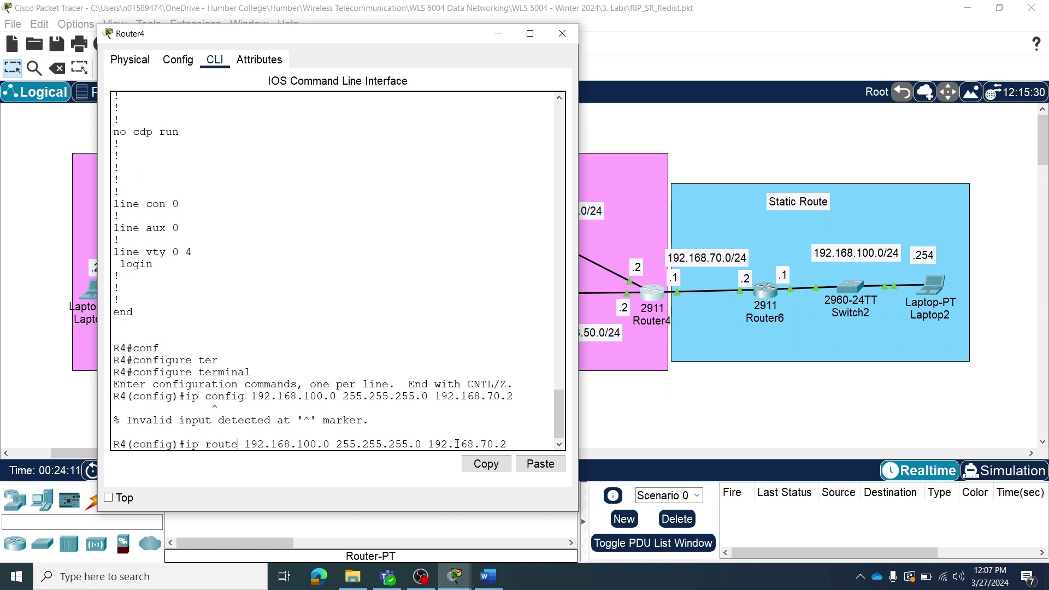
pyautogui.press('Right')
pyautogui.press('Right')
pyautogui.press('Right')
pyautogui.press('Right')
pyautogui.press('Right')
pyautogui.press('Right')
pyautogui.press('Right')
pyautogui.press('Right')
pyautogui.press('Right')
pyautogui.press('Right')
pyautogui.press('Return')
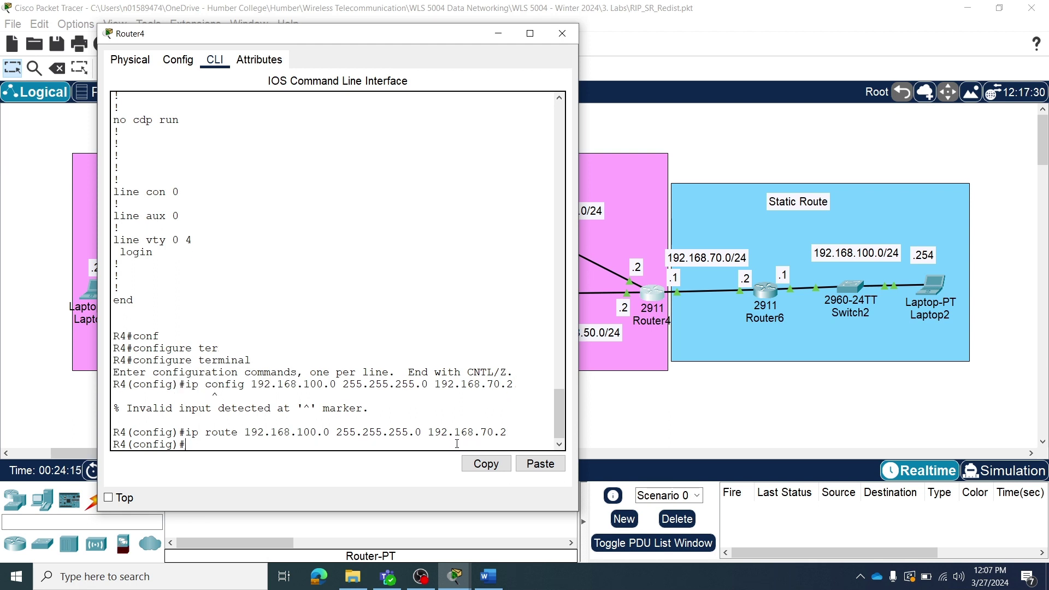
# Exit configuration mode on Router4 and save the configuration with "wr".
pyautogui.press('Return')
pyautogui.press('Return')
pyautogui.press('Return')
pyautogui.write('exit')
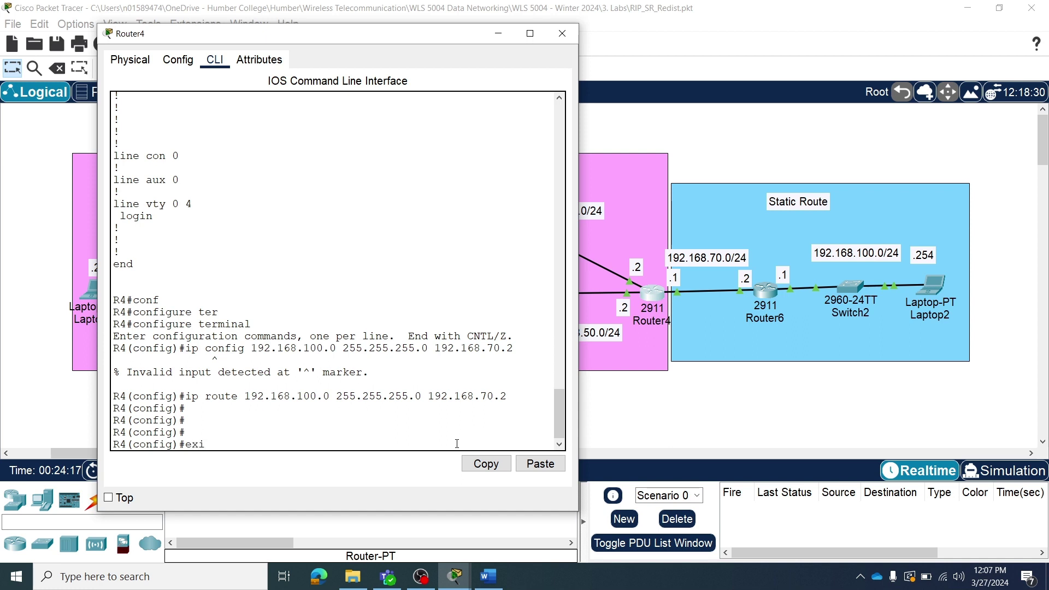
pyautogui.press('Return')
pyautogui.press('Return')
pyautogui.press('Return')
pyautogui.write('wr')
pyautogui.press('Return')
pyautogui.press('Return')
pyautogui.press('Return')
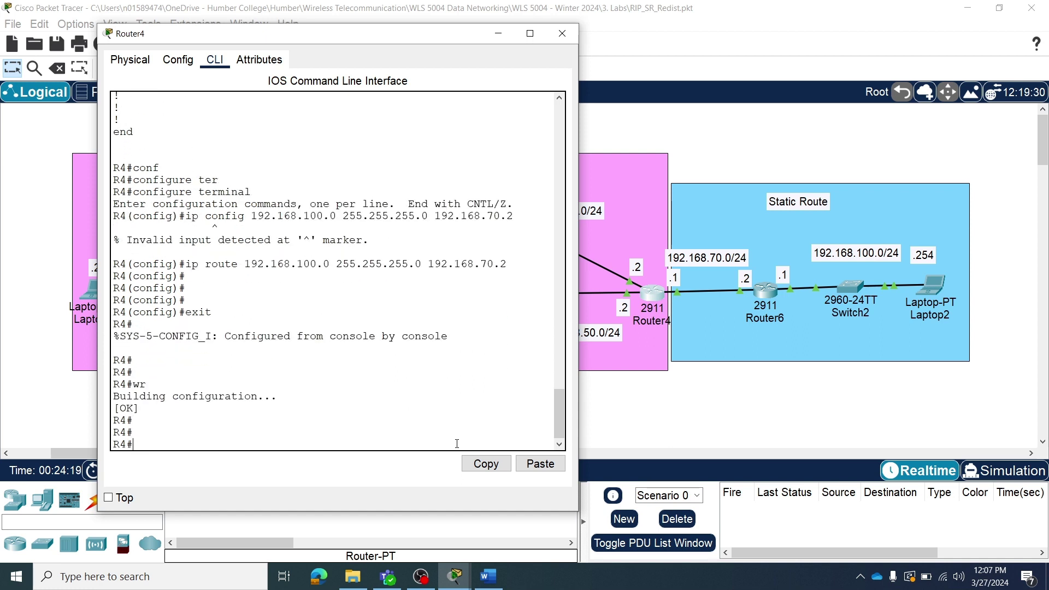
# Display Router4's running configuration with "sh run", check its RIP networks and static route lines, and close the router window.
pyautogui.write('sh run')
pyautogui.press('Return')
pyautogui.press('space')
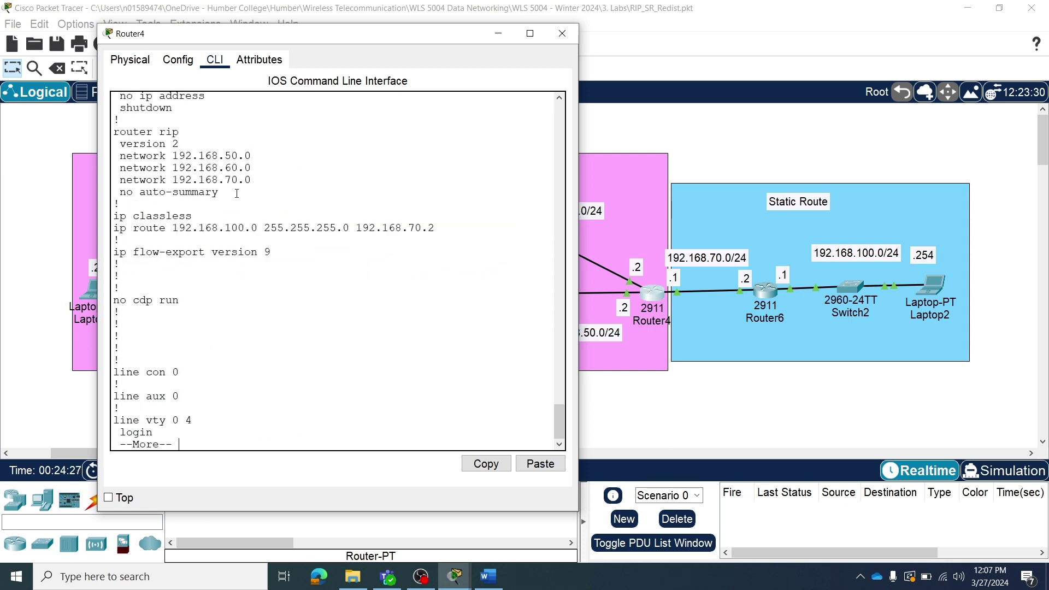
pyautogui.moveTo(253, 179); pyautogui.dragTo(121, 131)
pyautogui.moveTo(441, 228); pyautogui.dragTo(133, 215)
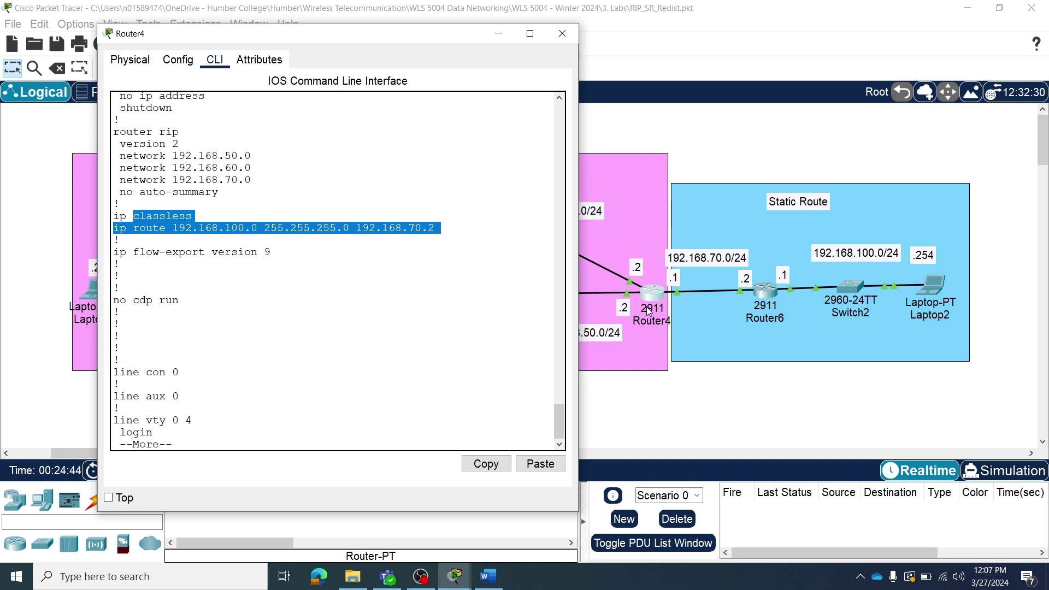
pyautogui.click(571, 37)
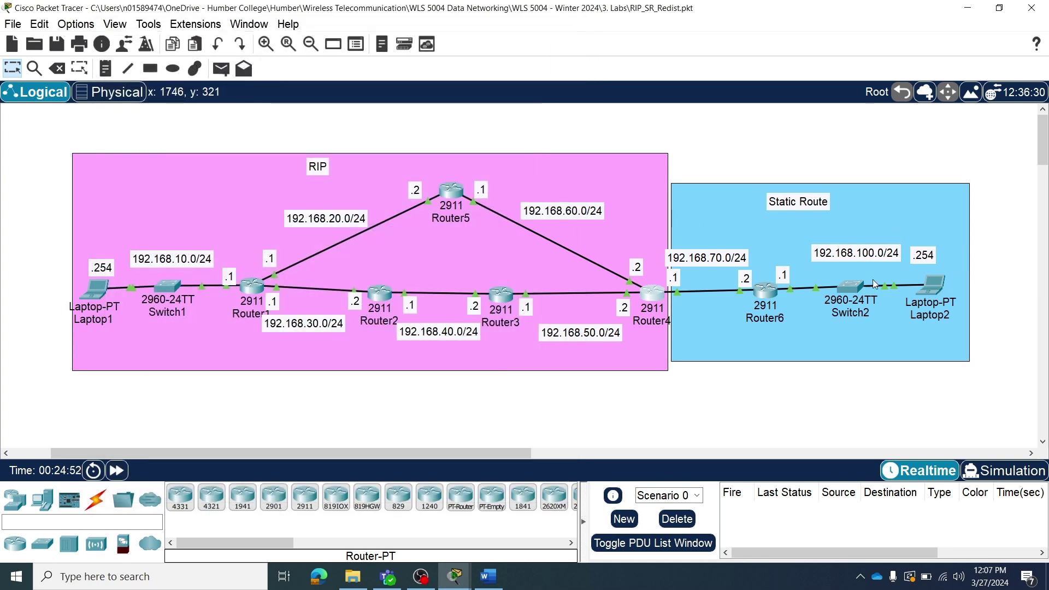
# Open Laptop2's Command Prompt and ping 192.168.70.1 twice.
pyautogui.click(930, 285)
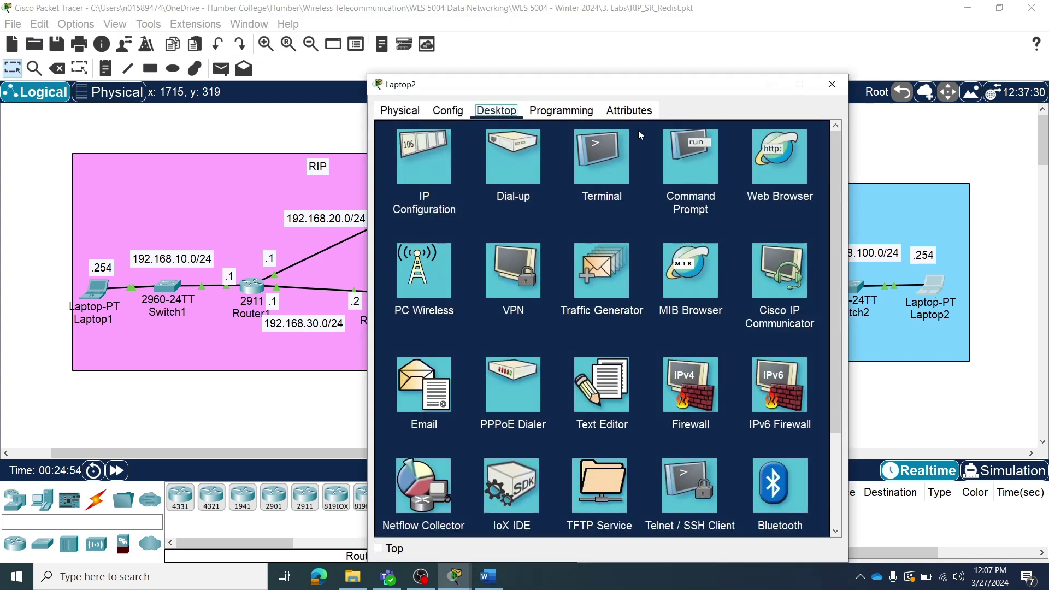
pyautogui.click(680, 147)
pyautogui.moveTo(645, 90); pyautogui.dragTo(307, 24)
pyautogui.press('Up')
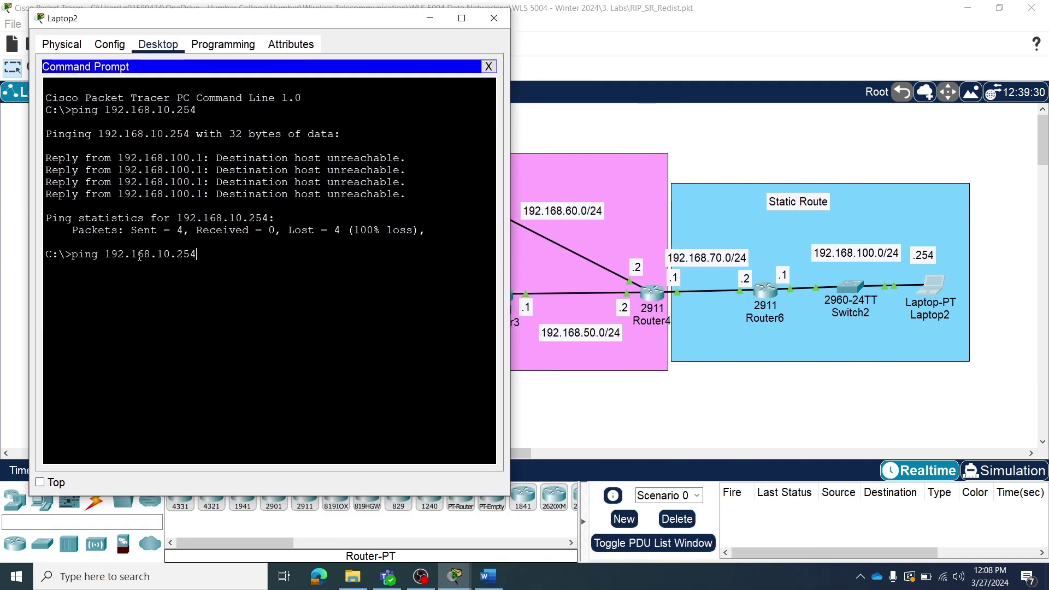
pyautogui.press('BackSpace')
pyautogui.press('BackSpace')
pyautogui.press('BackSpace')
pyautogui.press('BackSpace')
pyautogui.press('BackSpace')
pyautogui.press('BackSpace')
pyautogui.write('70.1')
pyautogui.press('Return')
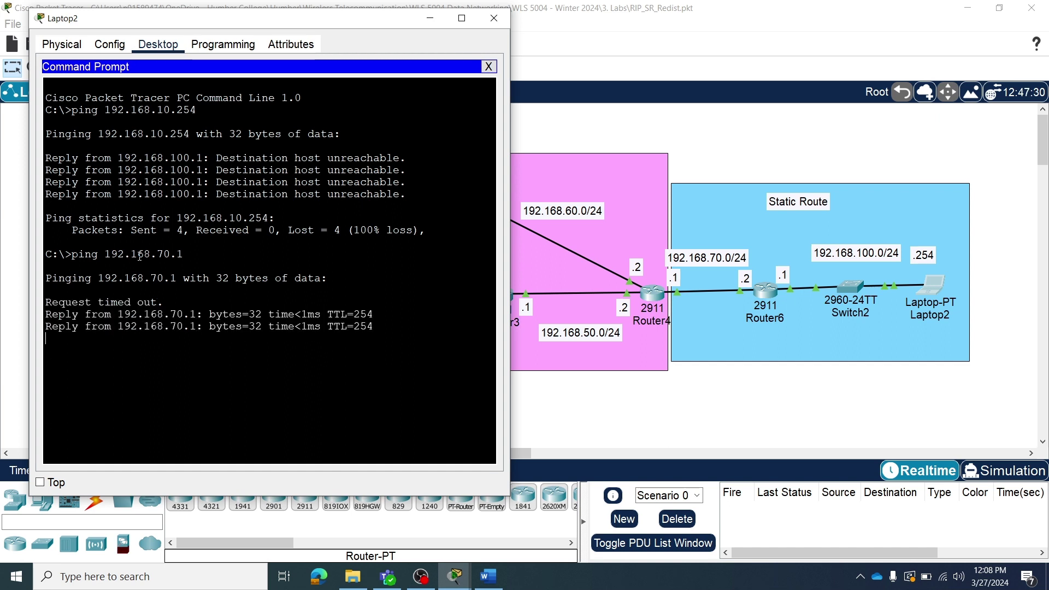
pyautogui.press('Up')
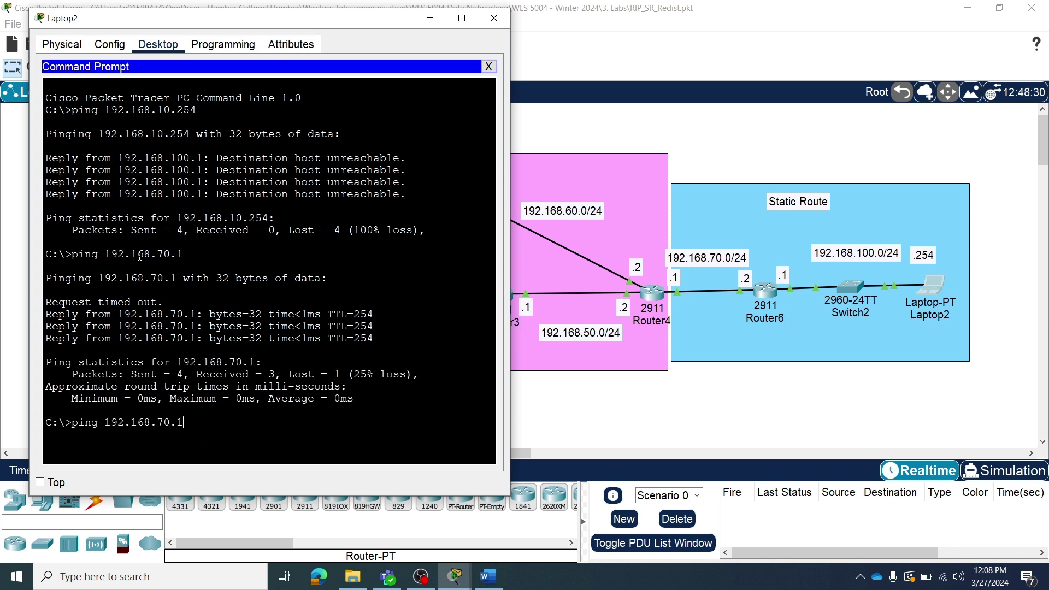
pyautogui.press('Return')
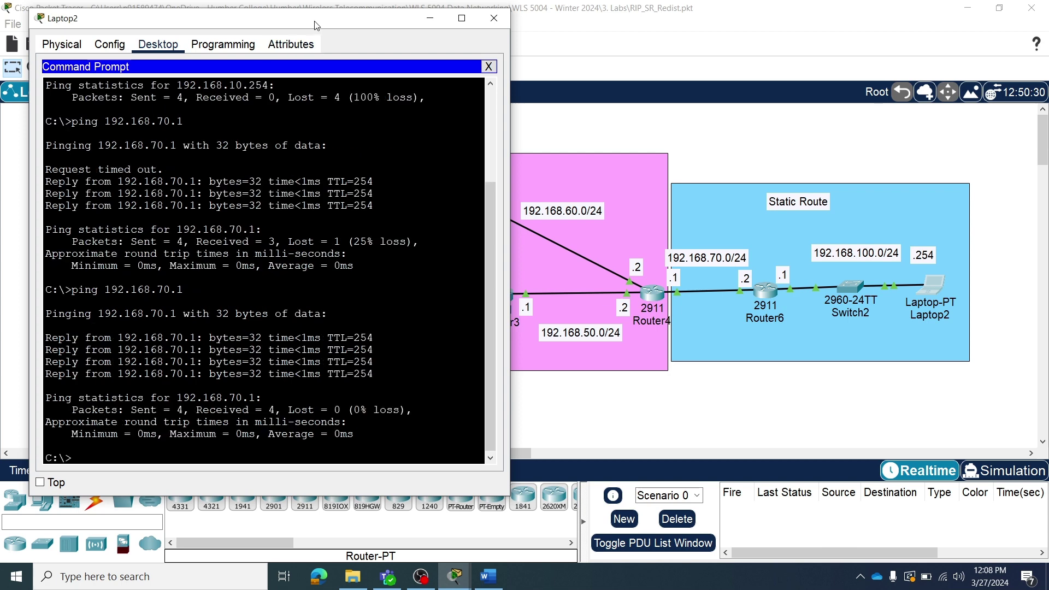
# Ping Laptop1 at 192.168.10.254 from Laptop2 and close the laptop window.
pyautogui.moveTo(316, 25); pyautogui.dragTo(595, 21)
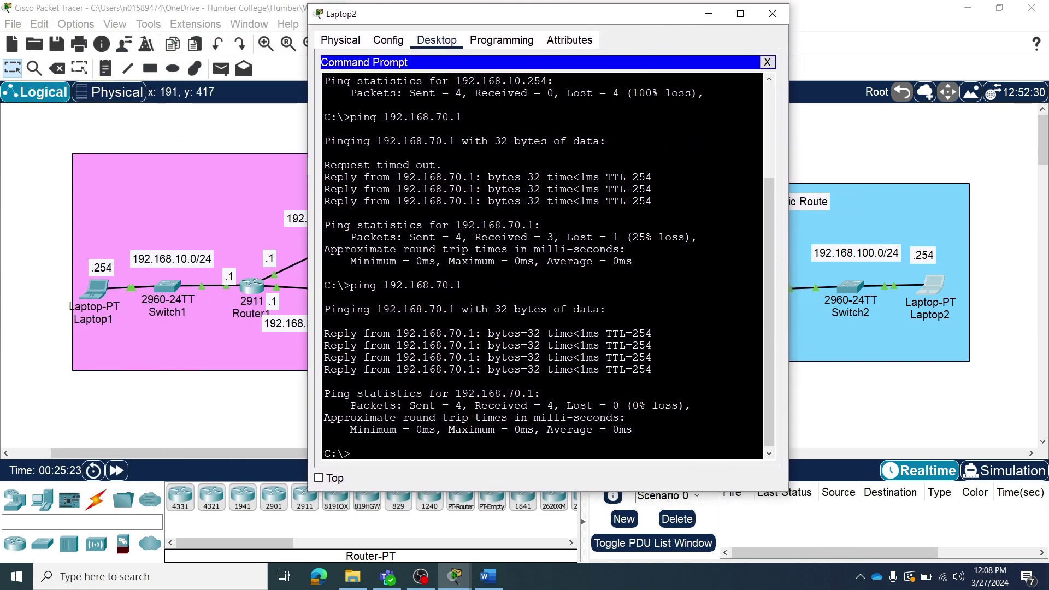
pyautogui.press('Up')
pyautogui.press('Up')
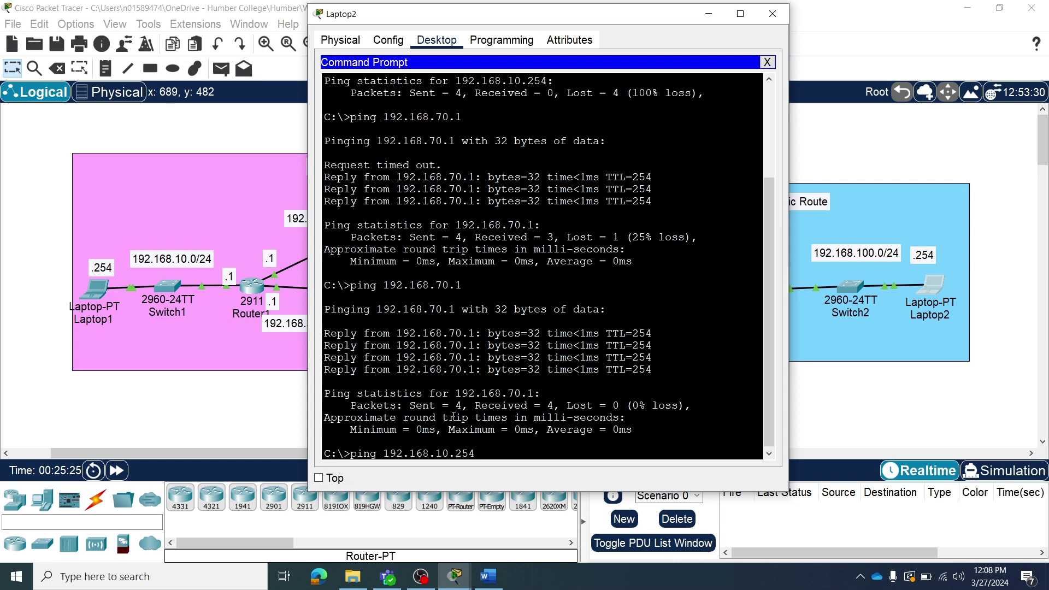
pyautogui.press('Return')
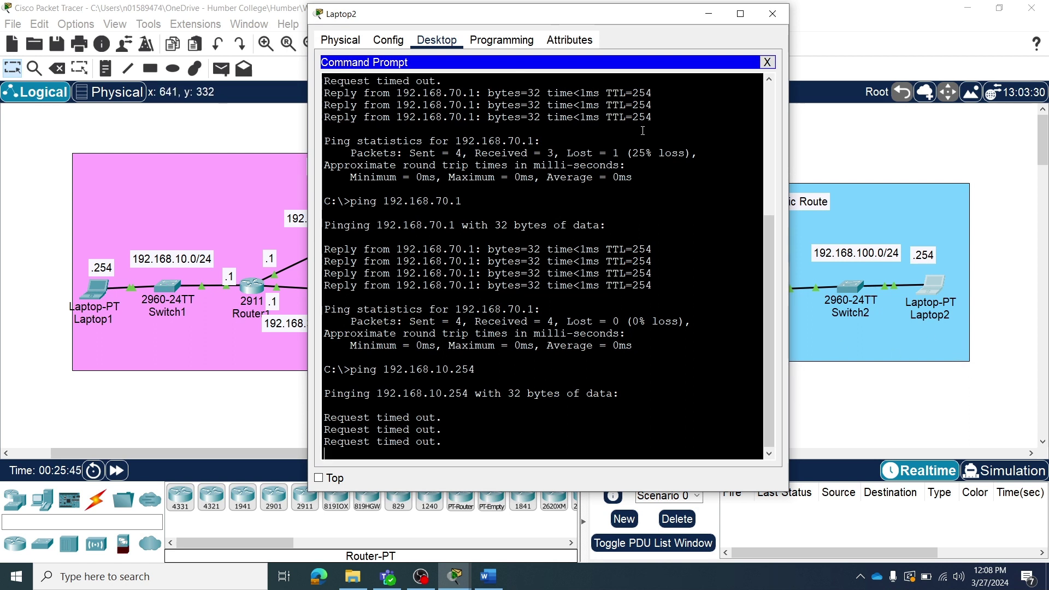
pyautogui.click(784, 24)
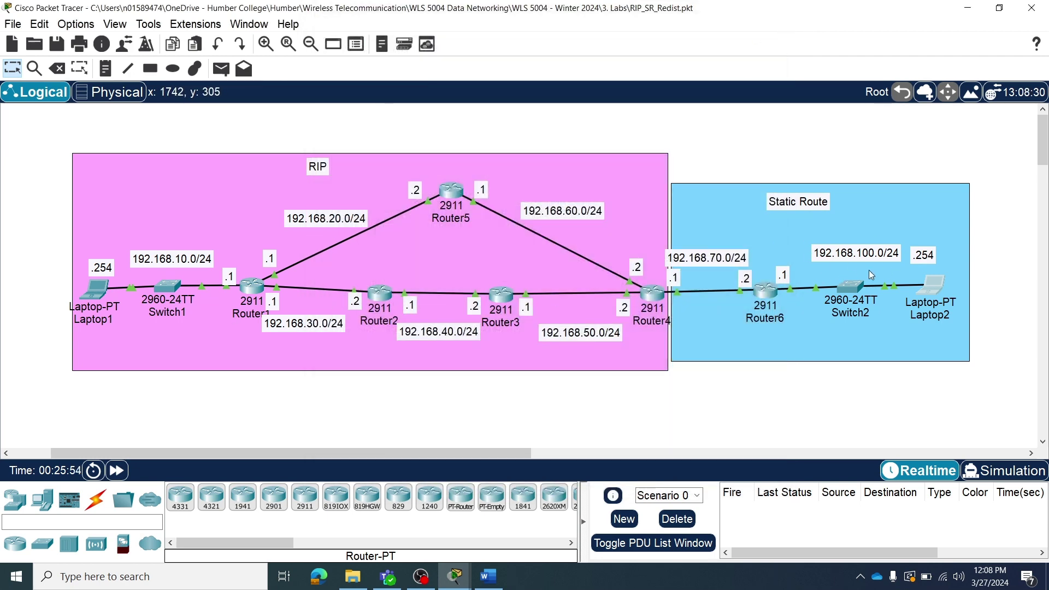
# Display Router1's routing table with "sh ip route", review the listed networks in a widened window, and close it.
pyautogui.click(252, 287)
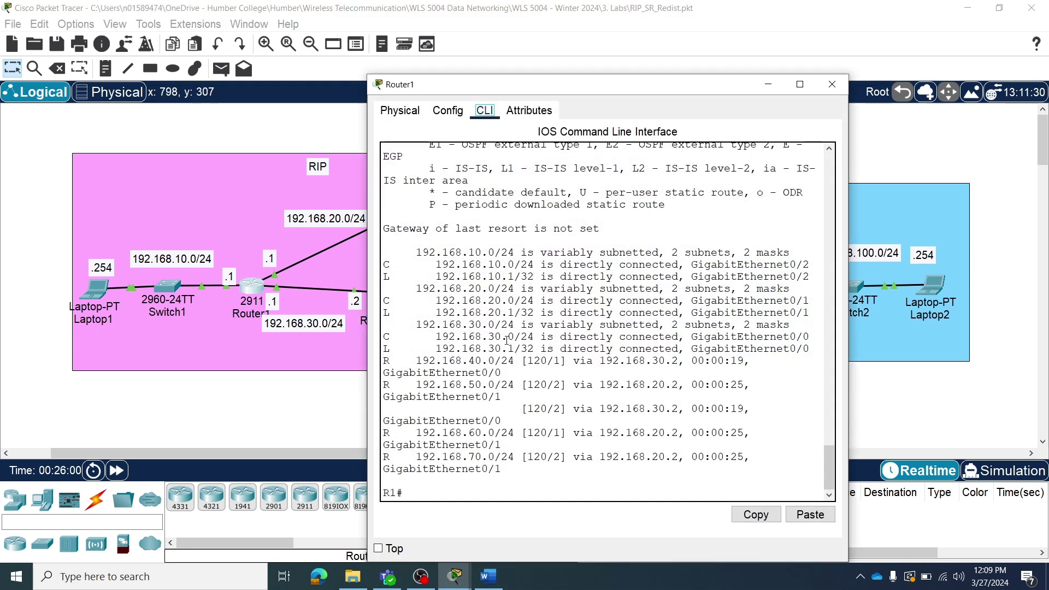
pyautogui.click(412, 494)
pyautogui.write('sh ip route')
pyautogui.press('Return')
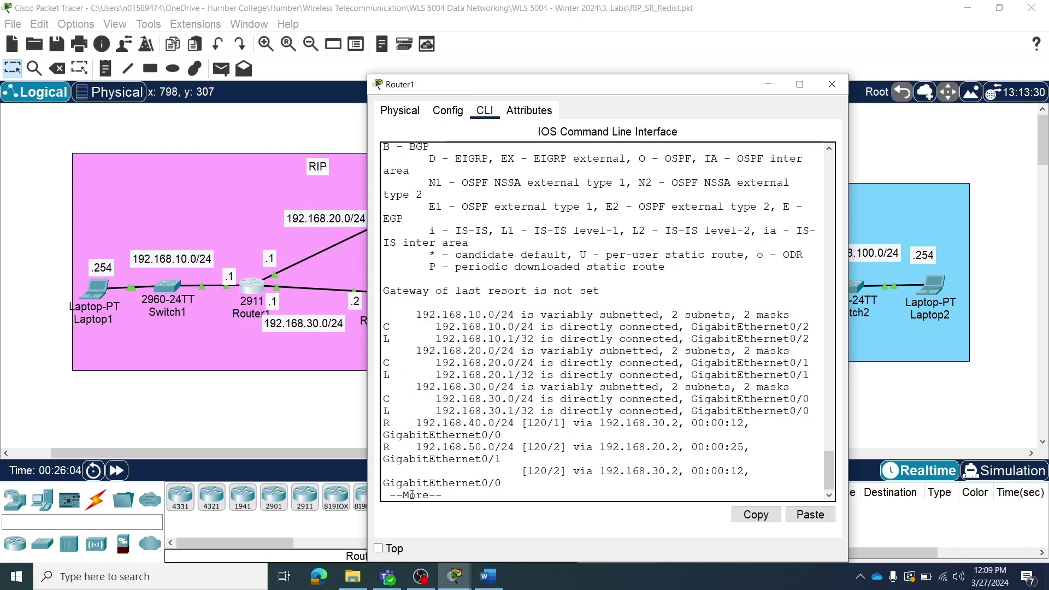
pyautogui.press('space')
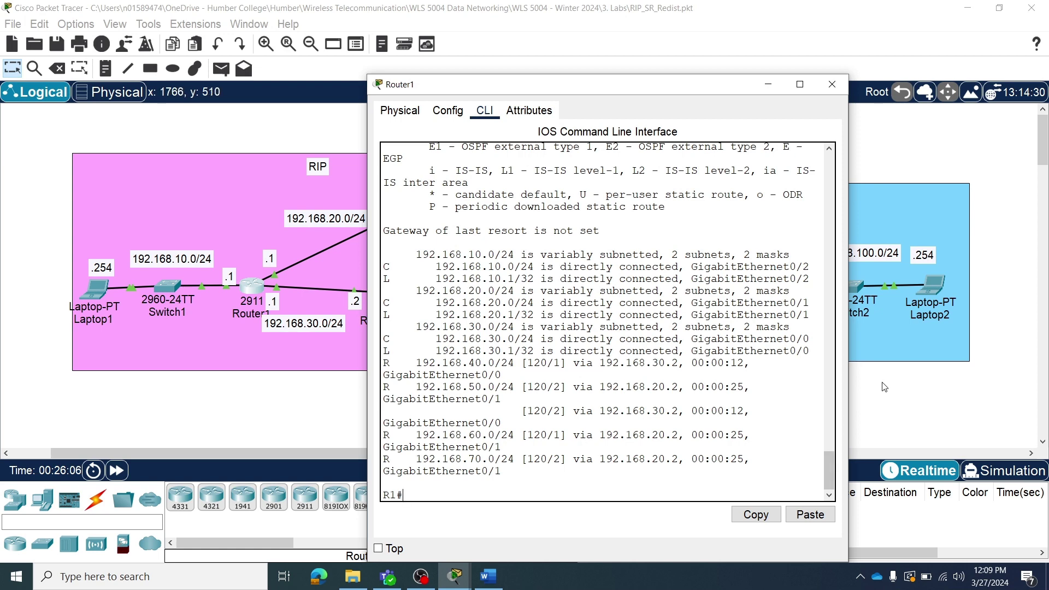
pyautogui.moveTo(848, 385); pyautogui.dragTo(976, 385)
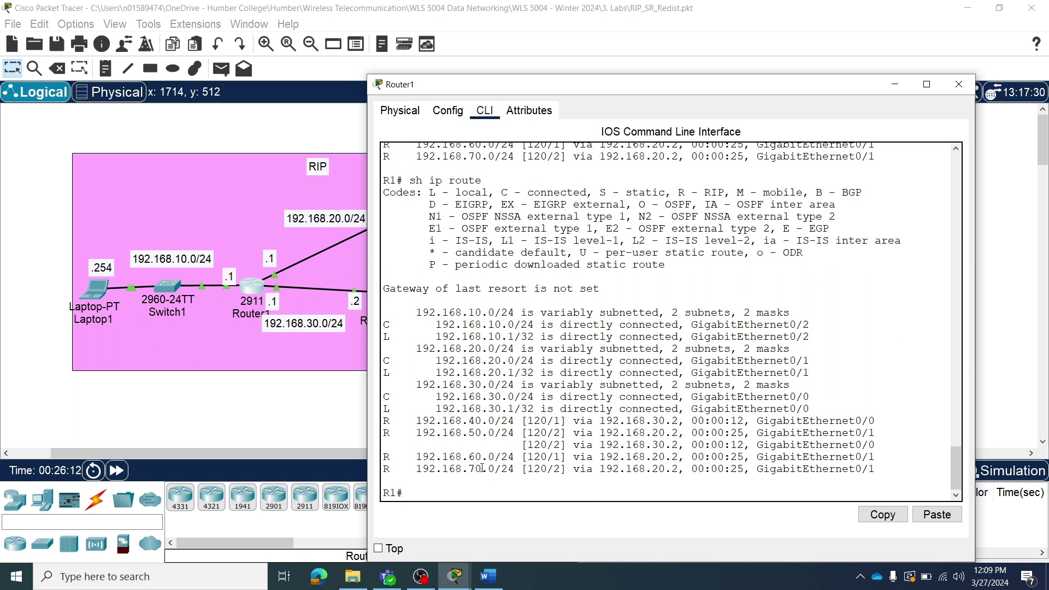
pyautogui.moveTo(515, 467); pyautogui.dragTo(412, 310)
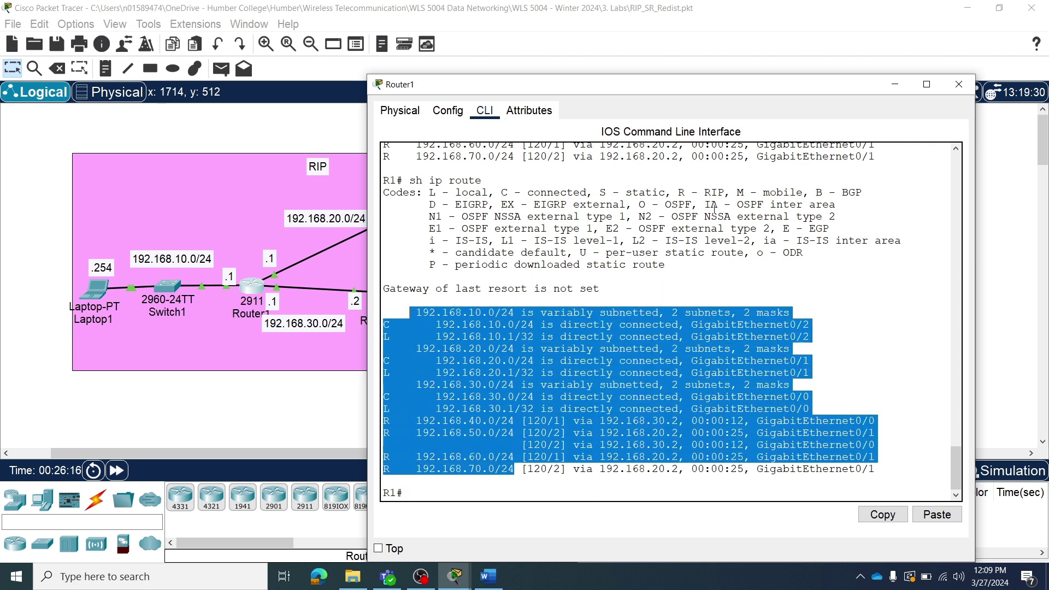
pyautogui.click(958, 84)
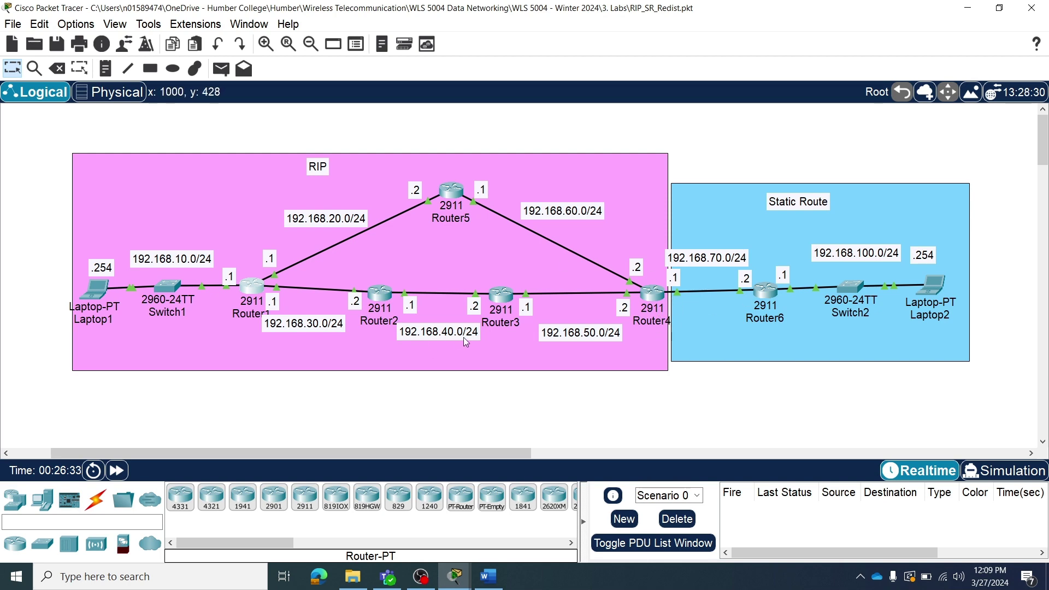
# Open Router4's command line, finish the paged configuration listing, and enter global configuration mode with "configure terminal".
pyautogui.click(653, 294)
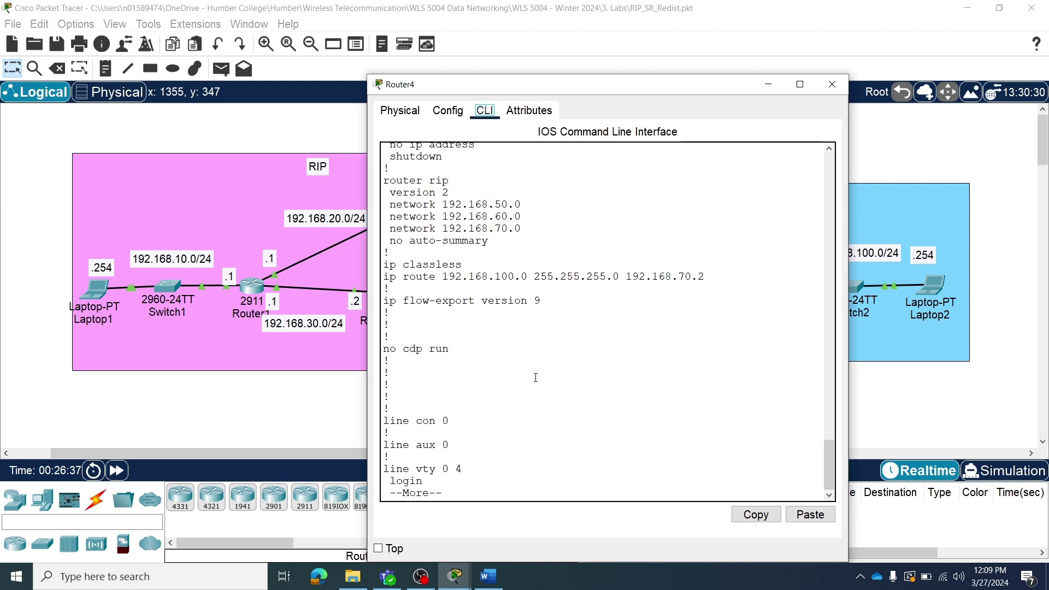
pyautogui.click(482, 486)
pyautogui.press('space')
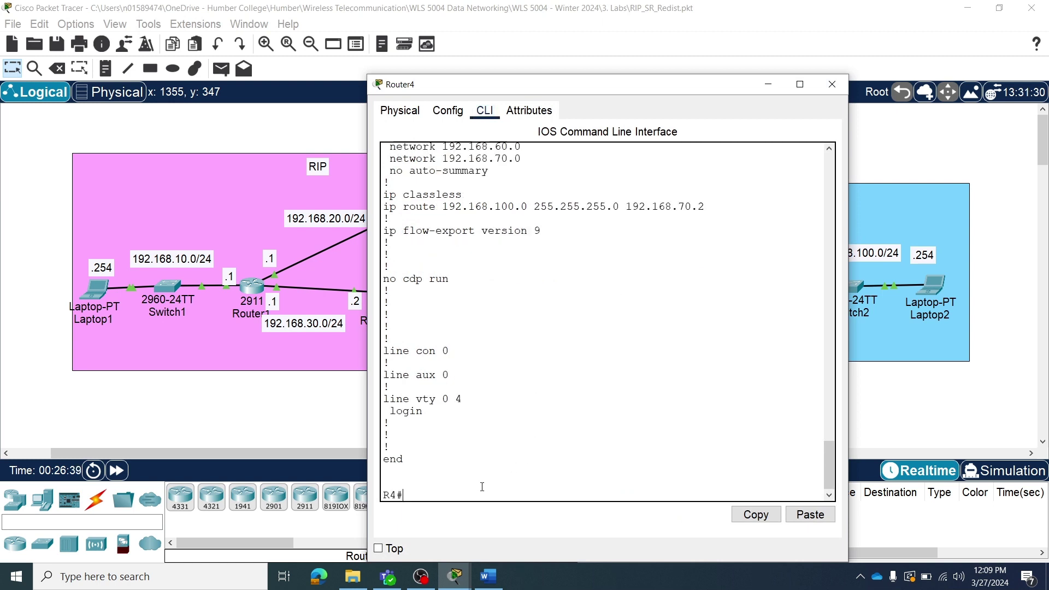
pyautogui.write('sh run')
pyautogui.press('BackSpace')
pyautogui.press('BackSpace')
pyautogui.press('BackSpace')
pyautogui.press('BackSpace')
pyautogui.press('BackSpace')
pyautogui.press('BackSpace')
pyautogui.write('configure terminal')
pyautogui.press('Return')
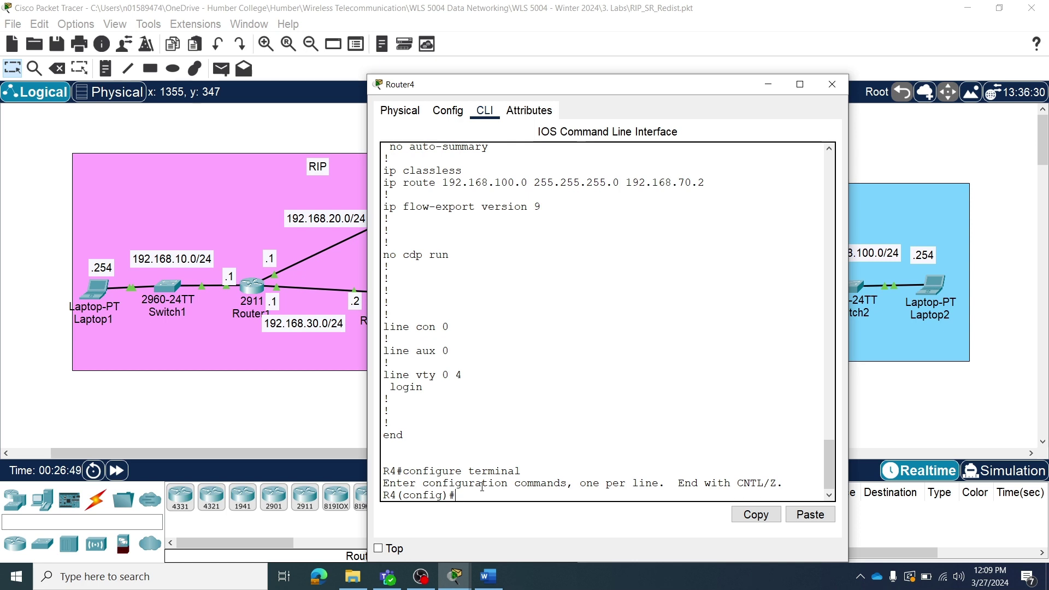
# Enter "router rip" on Router4, apply "redistribute static", and check the 192.168.100.0 static route line in the earlier configuration listing.
pyautogui.write('rou')
pyautogui.press('Tab')
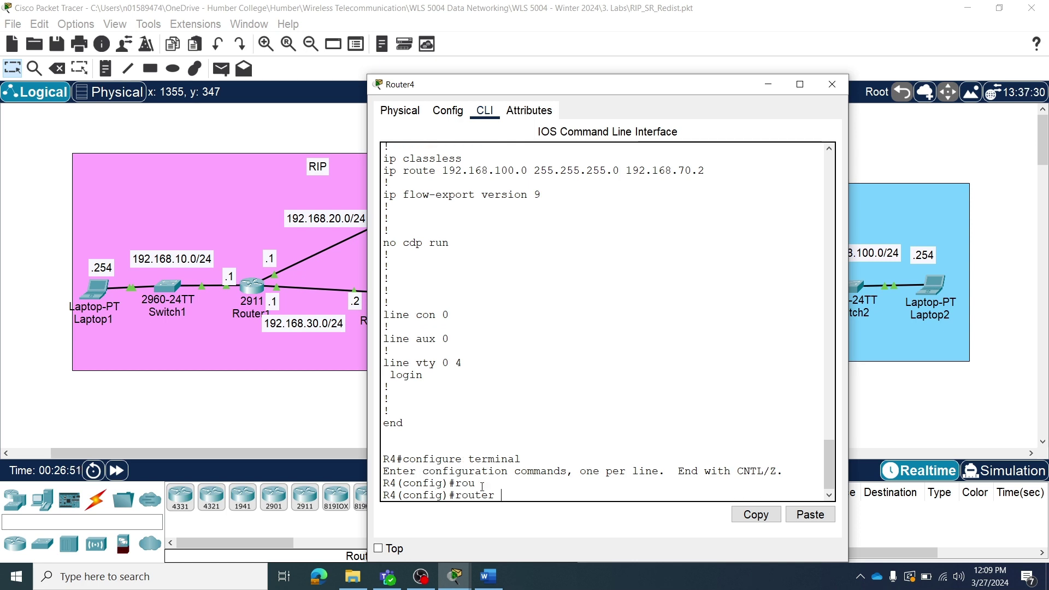
pyautogui.write('ip')
pyautogui.press('Return')
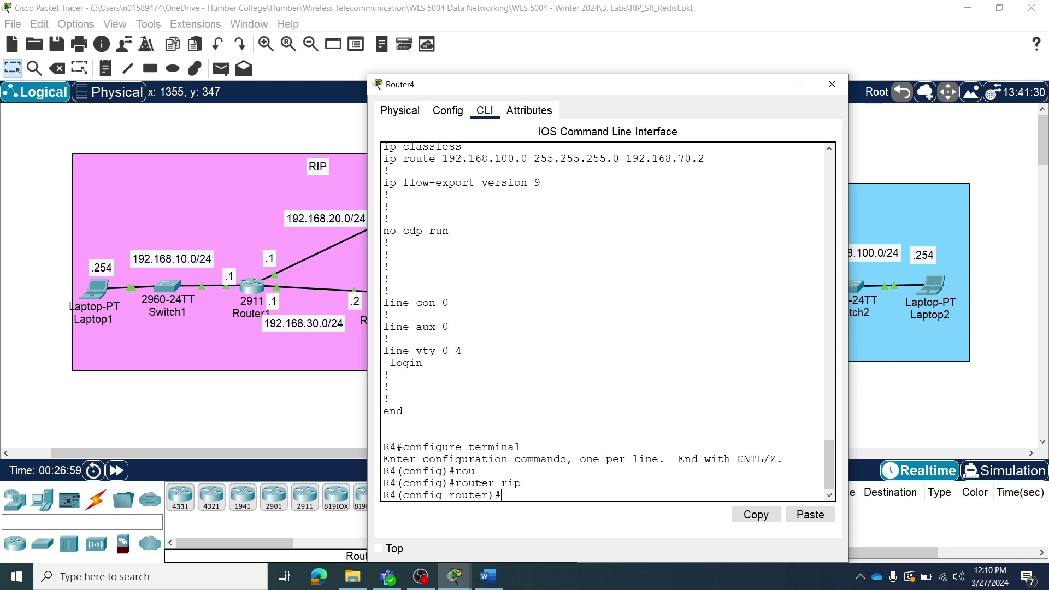
pyautogui.write('edi')
pyautogui.press('Tab')
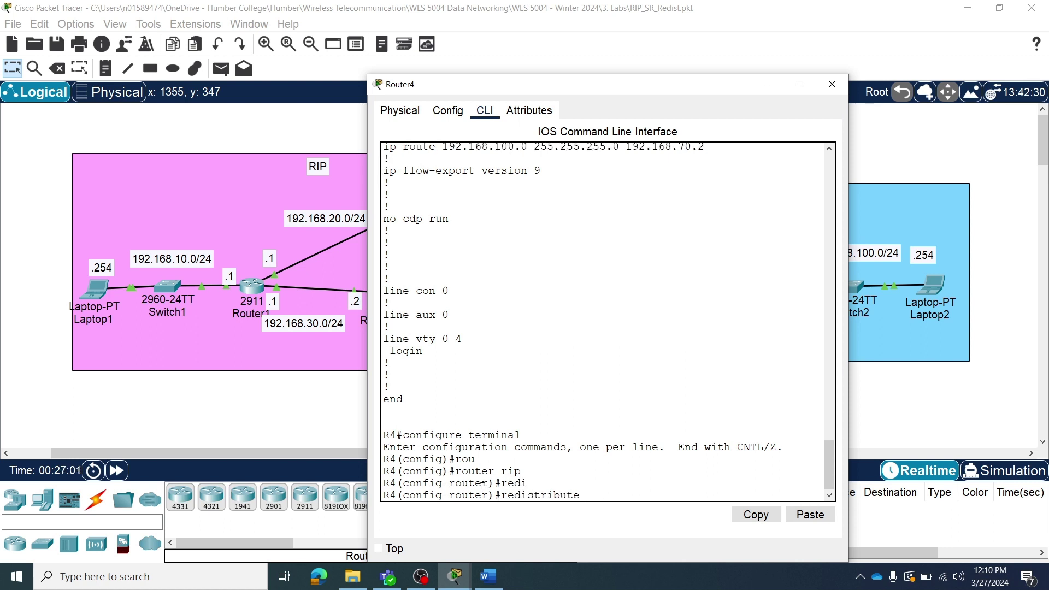
pyautogui.write('st')
pyautogui.press('Tab')
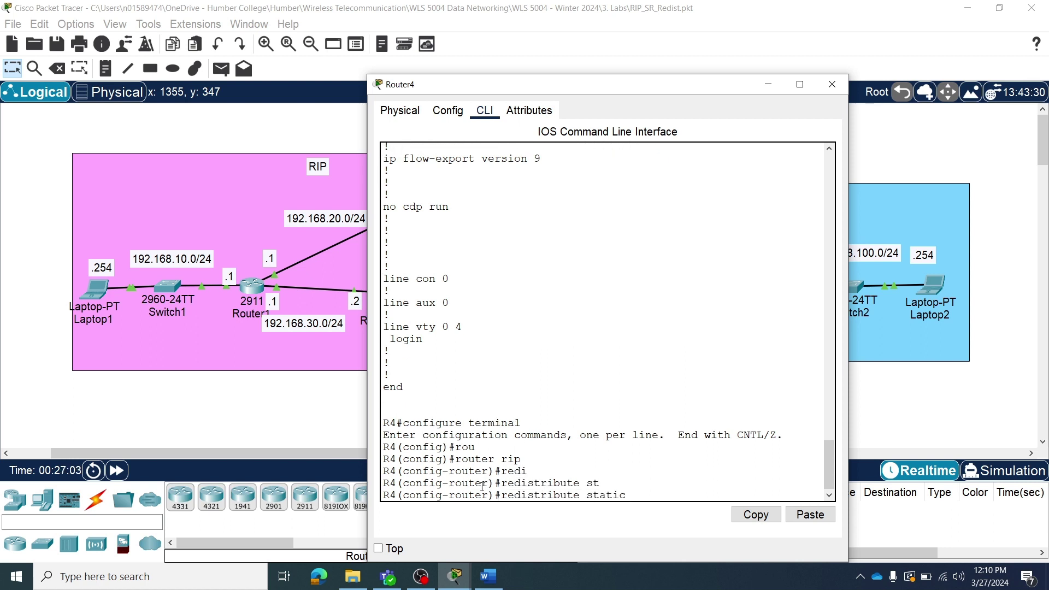
pyautogui.press('Return')
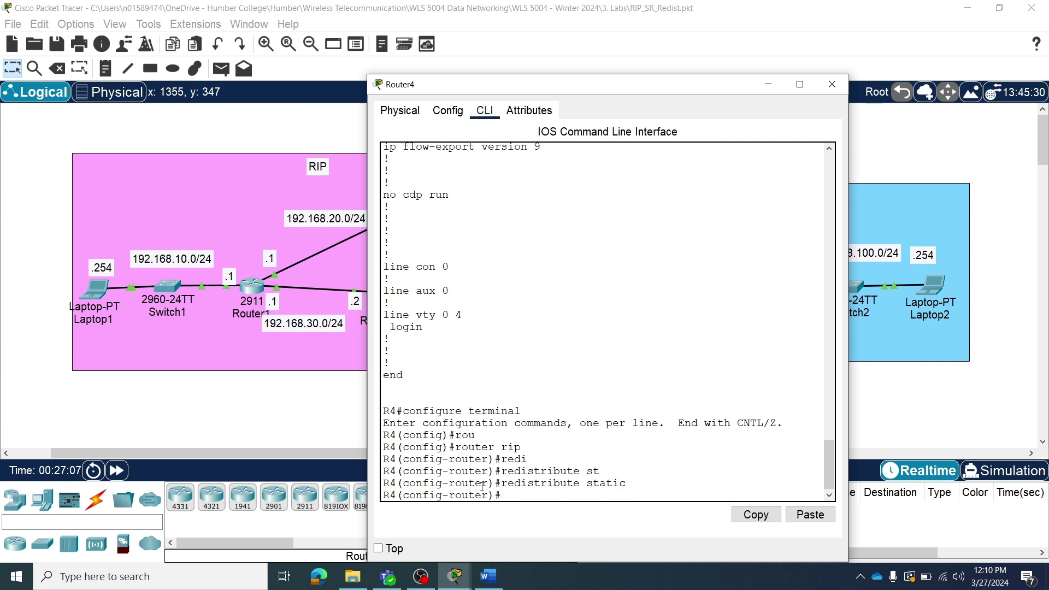
pyautogui.scroll(3, 713, 221)
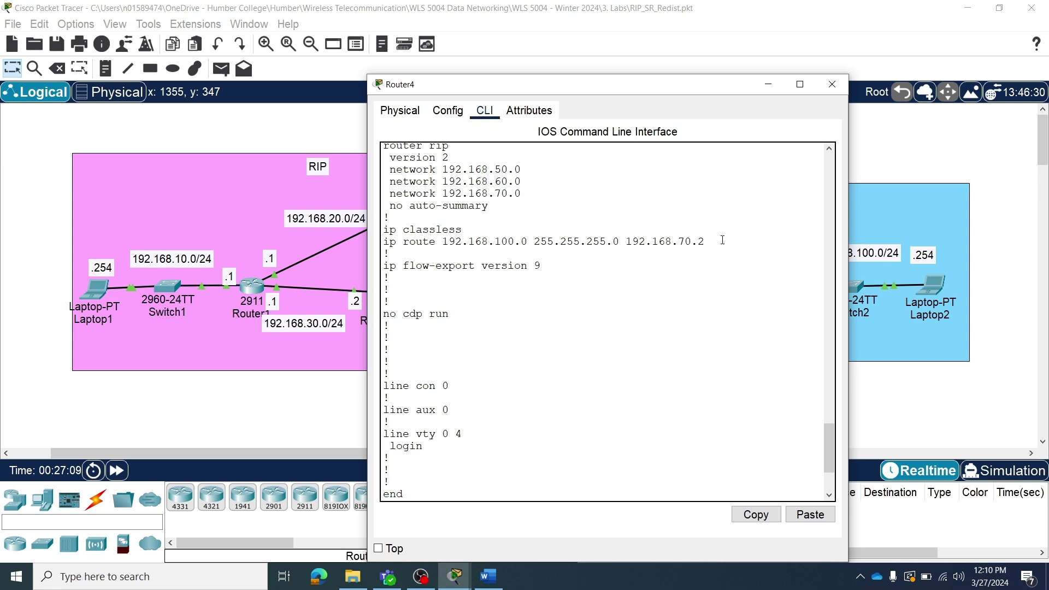
pyautogui.moveTo(720, 241); pyautogui.dragTo(386, 230)
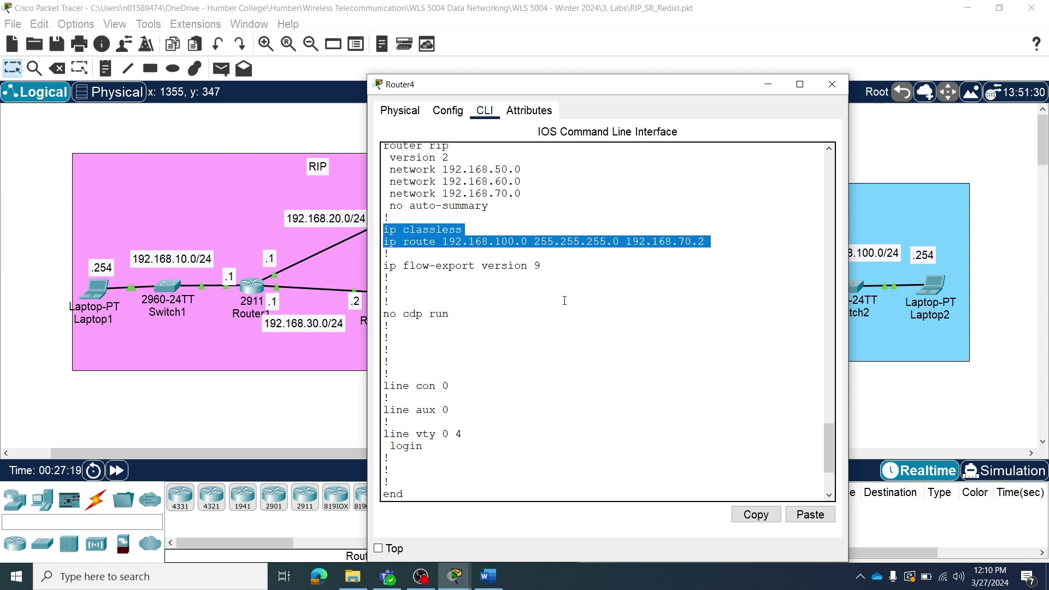
pyautogui.press('Return')
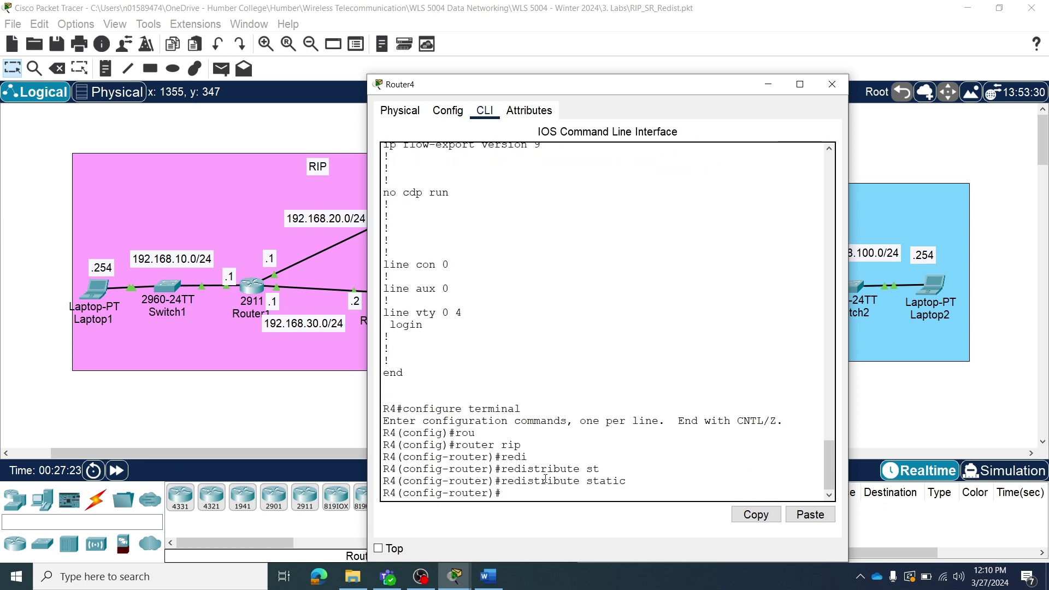
# Exit RIP and global configuration modes on Router4 back to the privileged prompt.
pyautogui.write('exit')
pyautogui.press('Return')
pyautogui.press('Return')
pyautogui.press('Return')
pyautogui.press('Return')
pyautogui.write('exit')
pyautogui.press('Return')
pyautogui.press('Return')
pyautogui.press('Return')
# Save Router4's configuration with "wr" and close the router window.
pyautogui.write('wr')
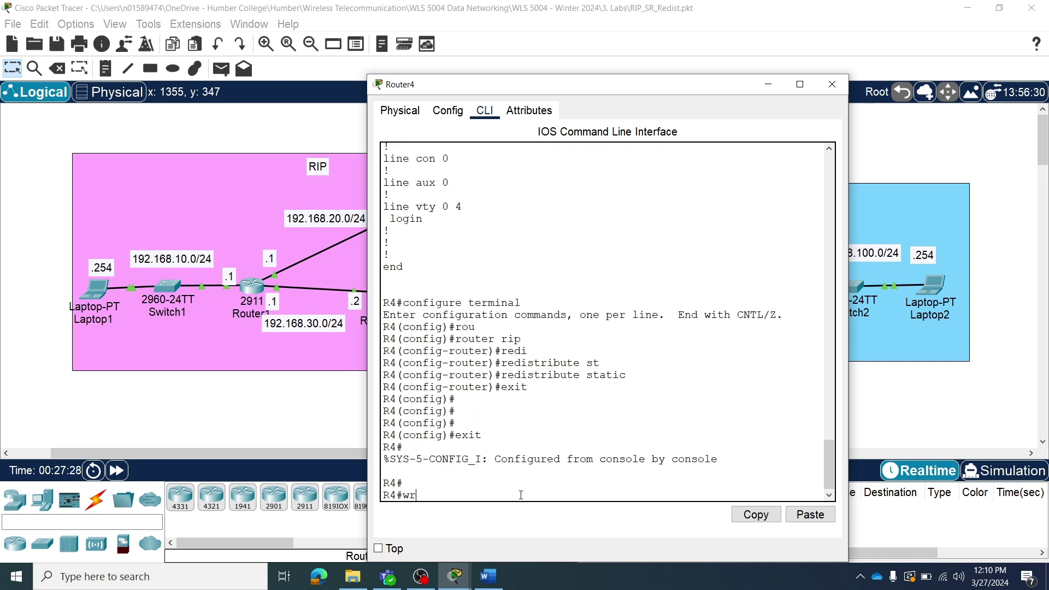
pyautogui.press('Return')
pyautogui.press('Return')
pyautogui.press('Return')
pyautogui.press('Return')
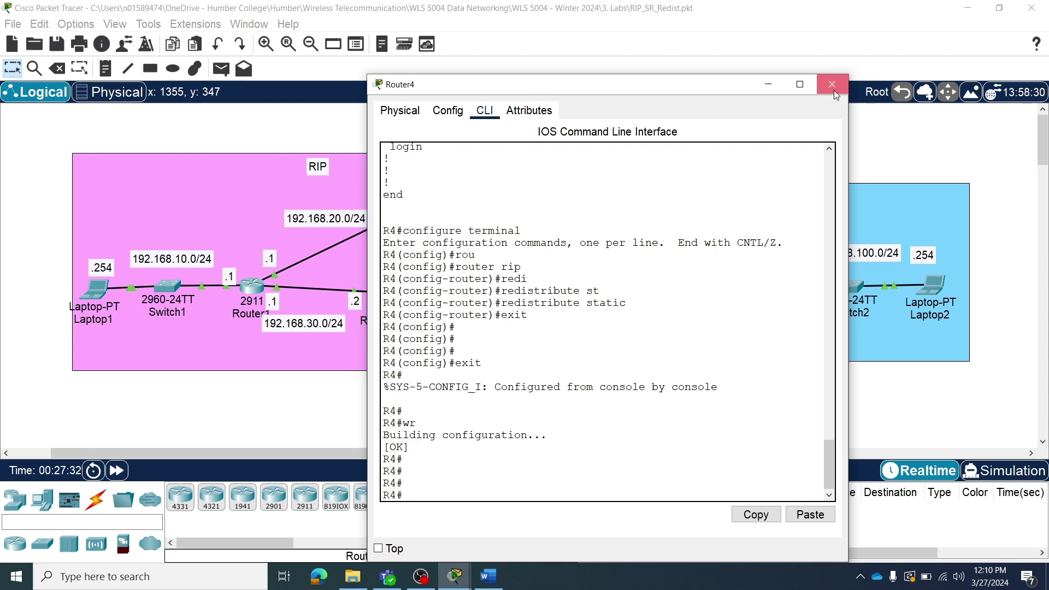
pyautogui.click(832, 88)
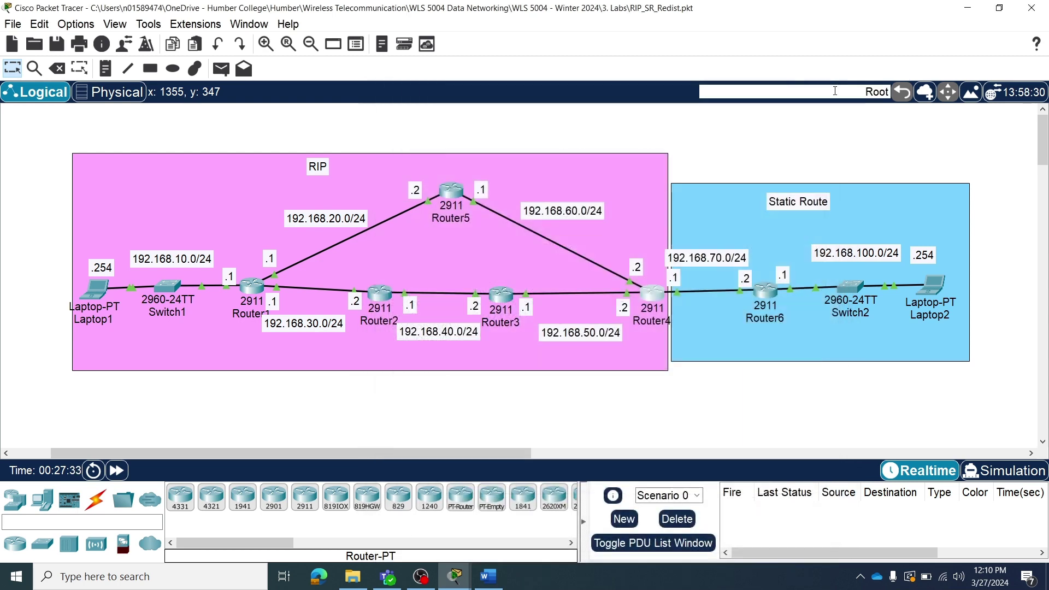
# Open Router3's command line and enter privileged mode with "en".
pyautogui.click(500, 300)
pyautogui.click(484, 111)
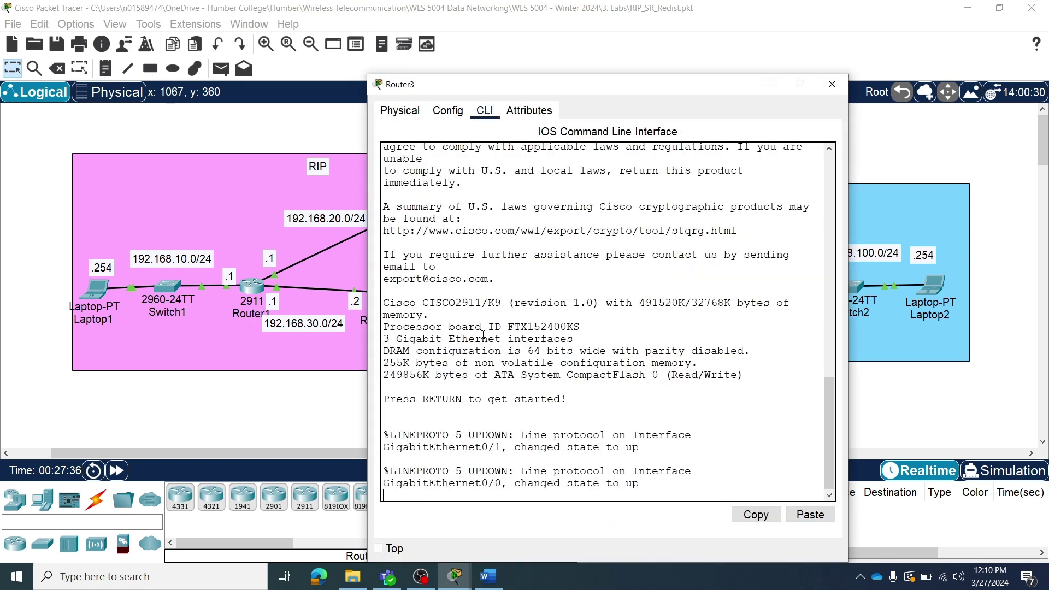
pyautogui.press('Return')
pyautogui.press('Return')
pyautogui.press('Return')
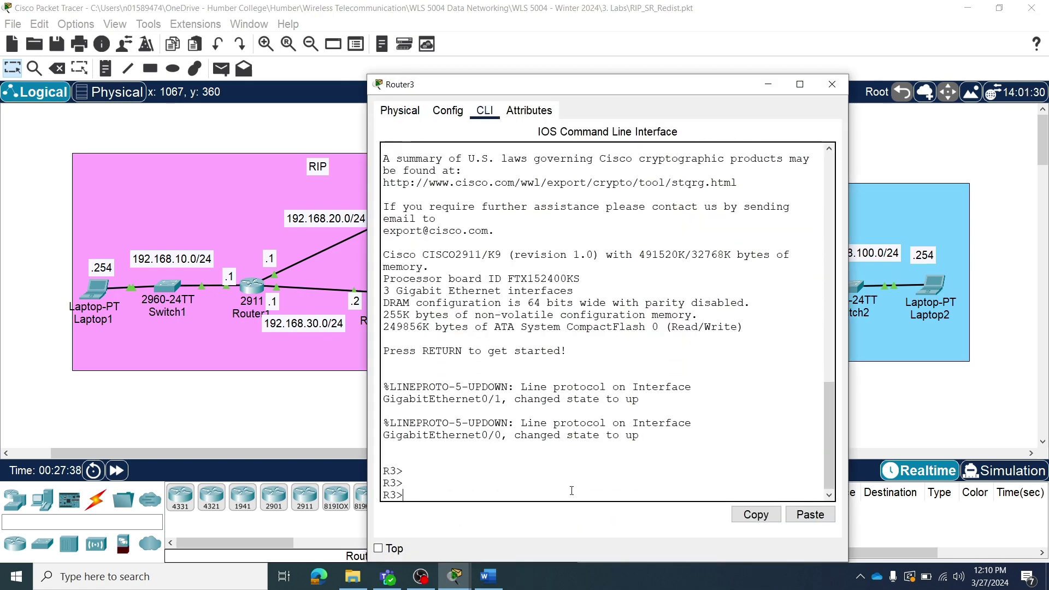
pyautogui.write('en')
pyautogui.press('Return')
pyautogui.press('Return')
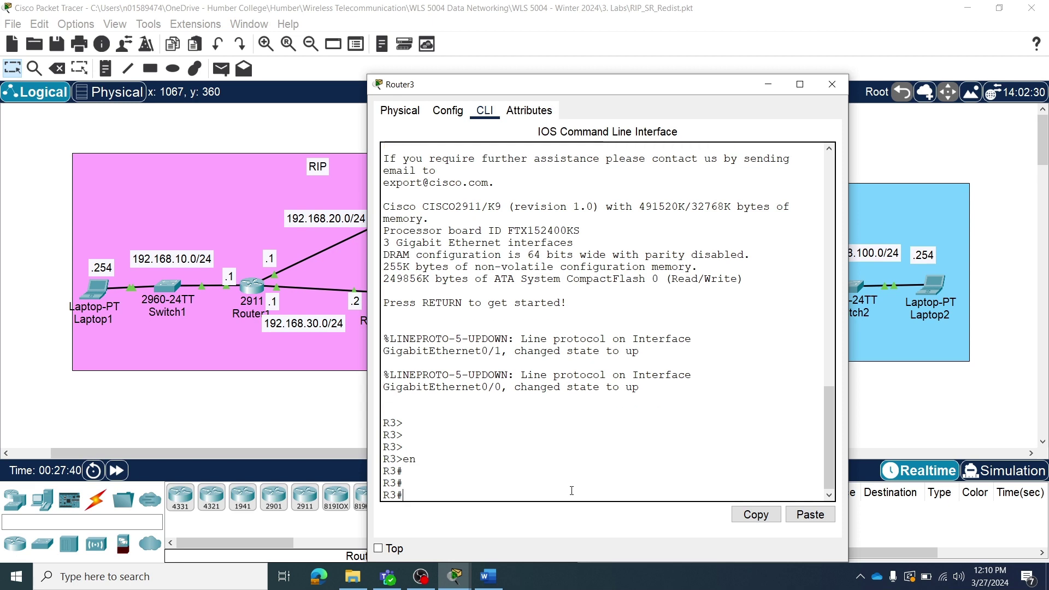
# Display Router3's routing table with "sh ip route", highlight the 192.168.100.0/24 entry in a widened window, and close it.
pyautogui.write('sh ip route')
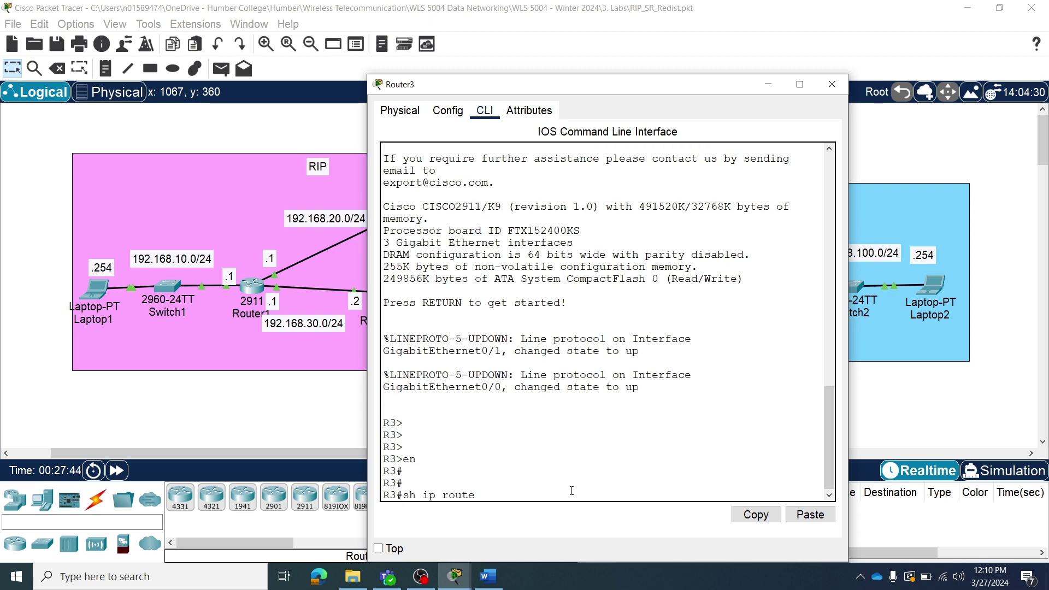
pyautogui.press('Return')
pyautogui.press('space')
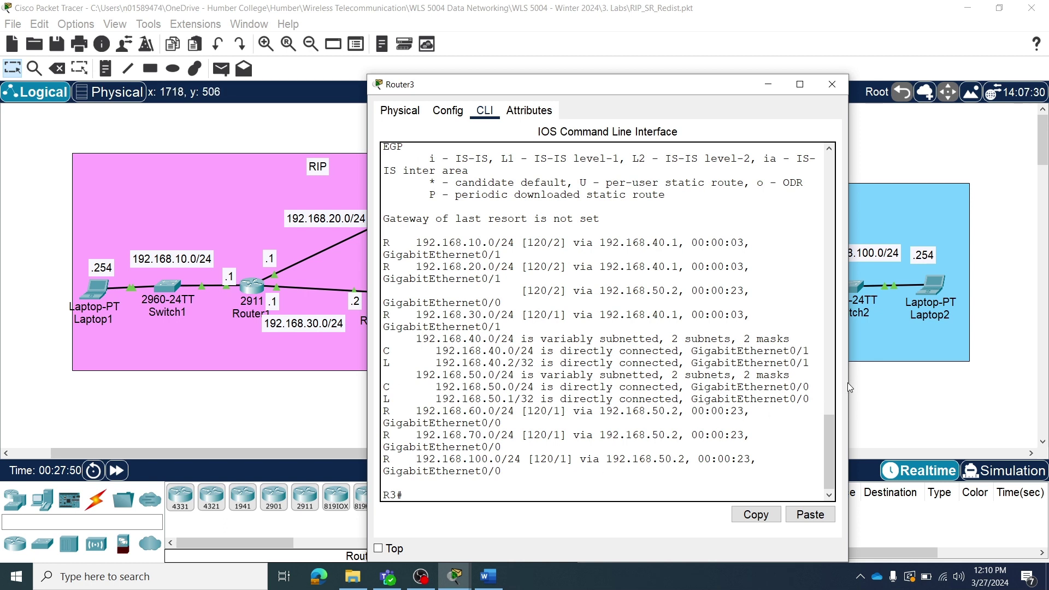
pyautogui.moveTo(851, 378); pyautogui.dragTo(956, 354)
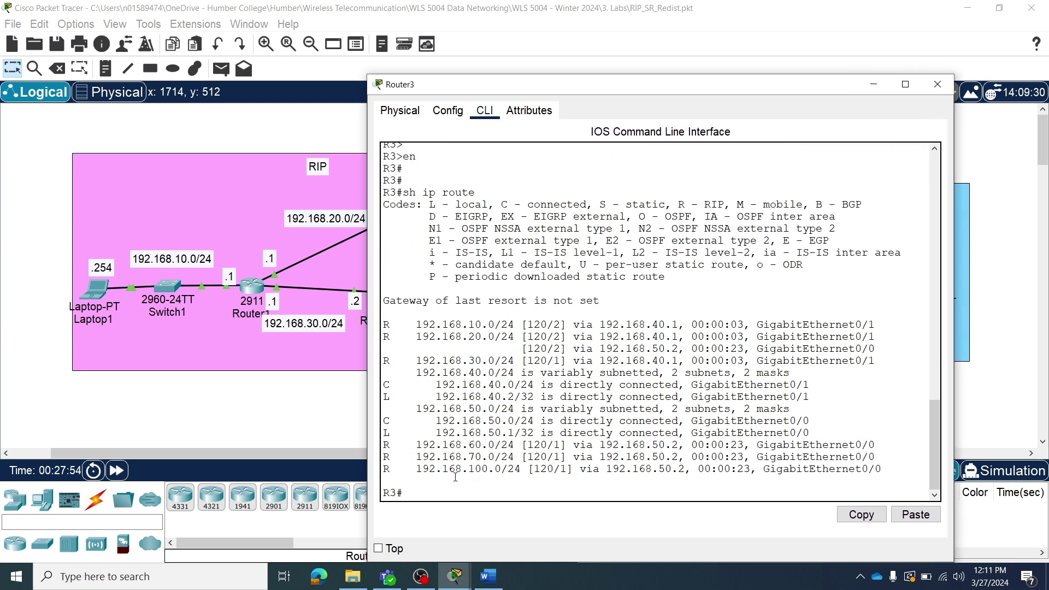
pyautogui.moveTo(417, 468); pyautogui.dragTo(616, 470)
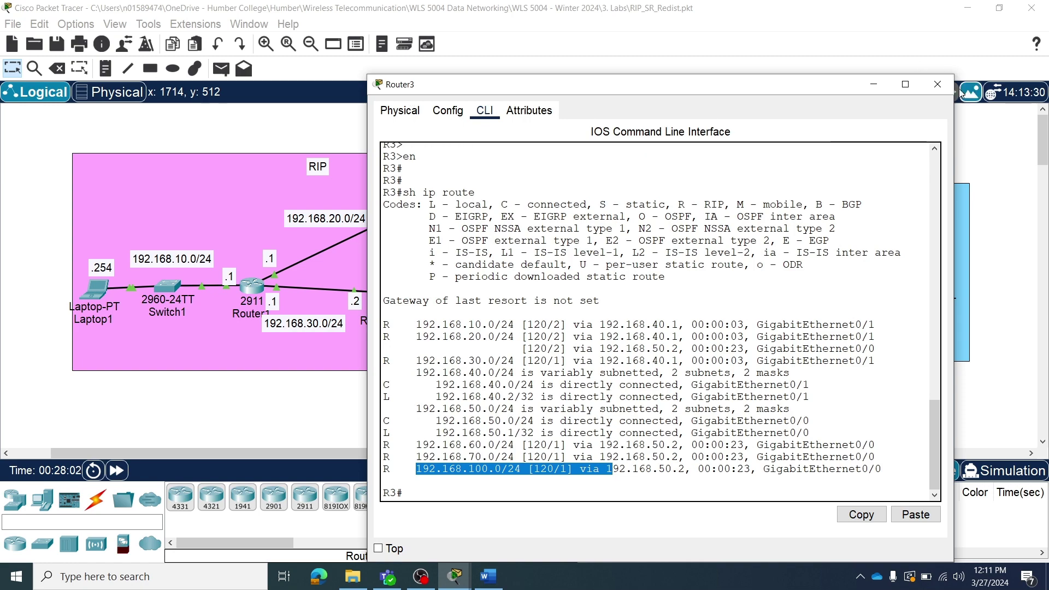
pyautogui.click(938, 84)
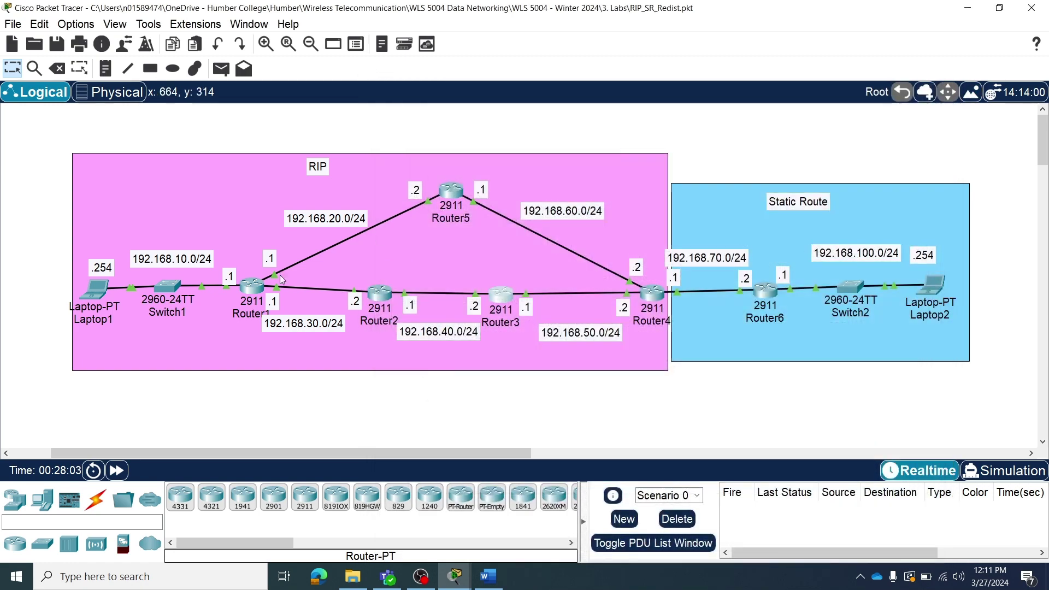
# Display Router1's routing table again with "sh ip route", highlight the 192.168.100.0/24 entry in a widened window, and close it.
pyautogui.click(251, 288)
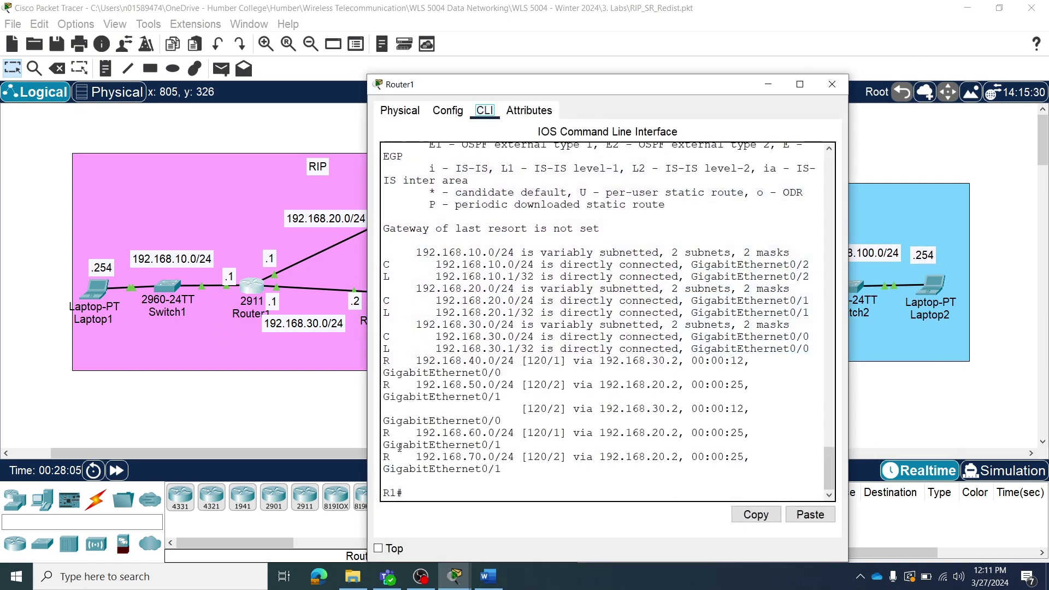
pyautogui.click(418, 498)
pyautogui.press('Up')
pyautogui.press('Return')
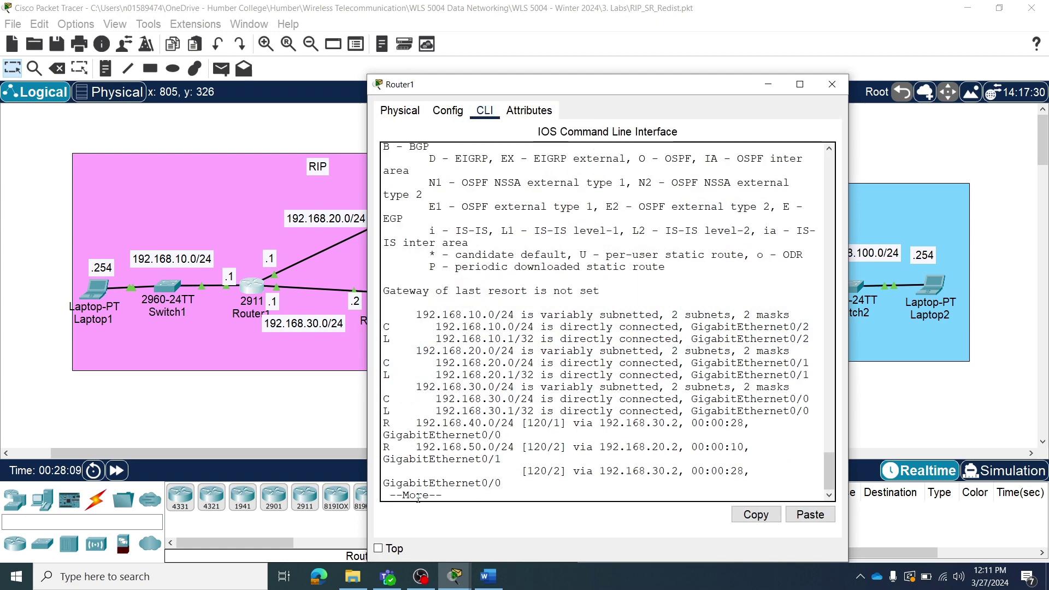
pyautogui.press('space')
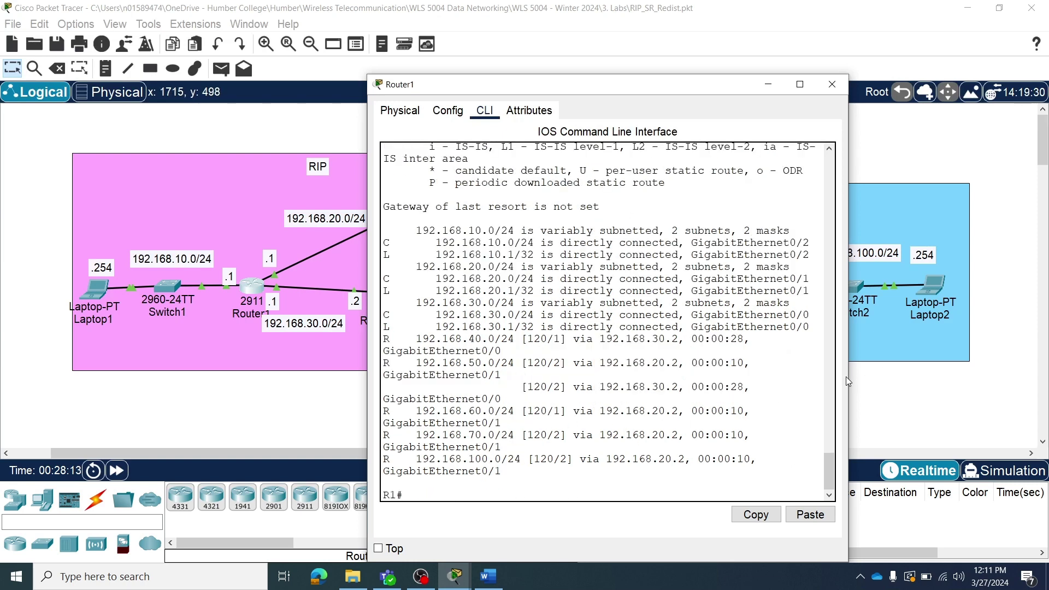
pyautogui.moveTo(850, 377); pyautogui.dragTo(979, 355)
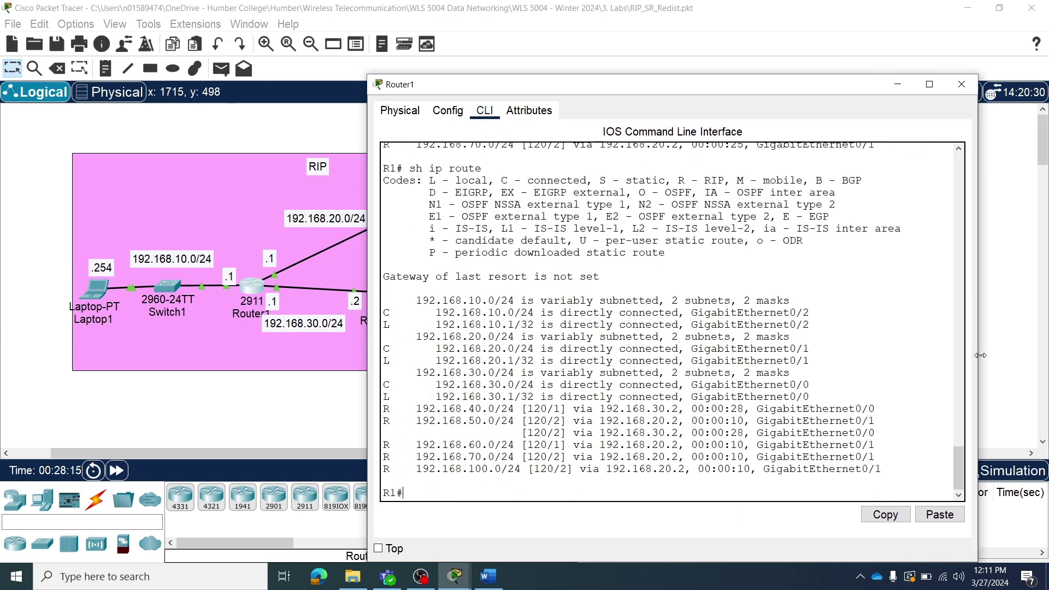
pyautogui.moveTo(415, 471); pyautogui.dragTo(579, 468)
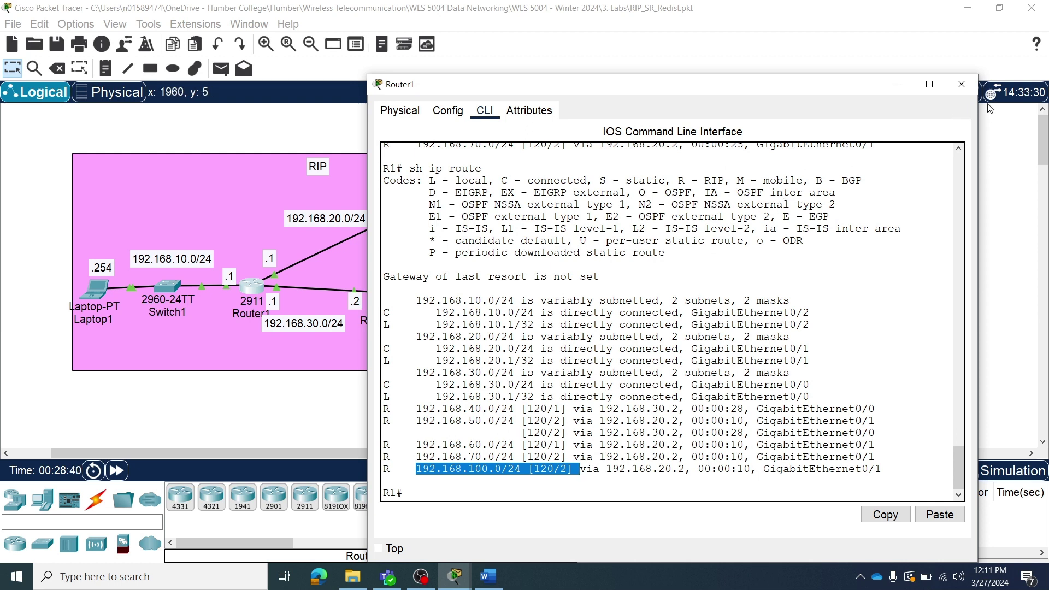
pyautogui.click(963, 84)
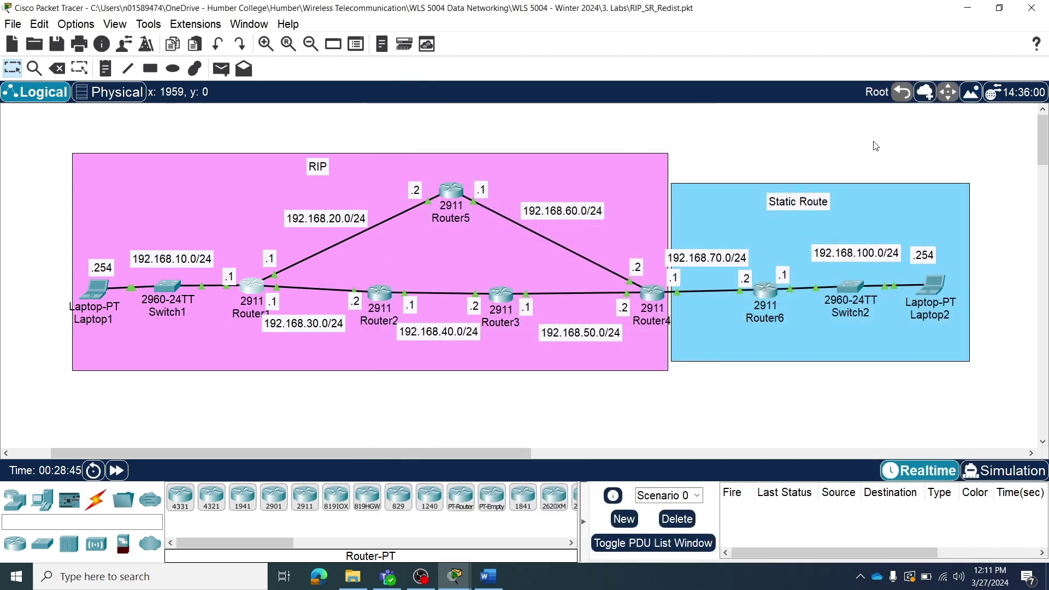
# Ping Laptop1 at 192.168.10.254 again from Laptop2's Command Prompt and close the laptop window.
pyautogui.click(935, 305)
pyautogui.click(944, 283)
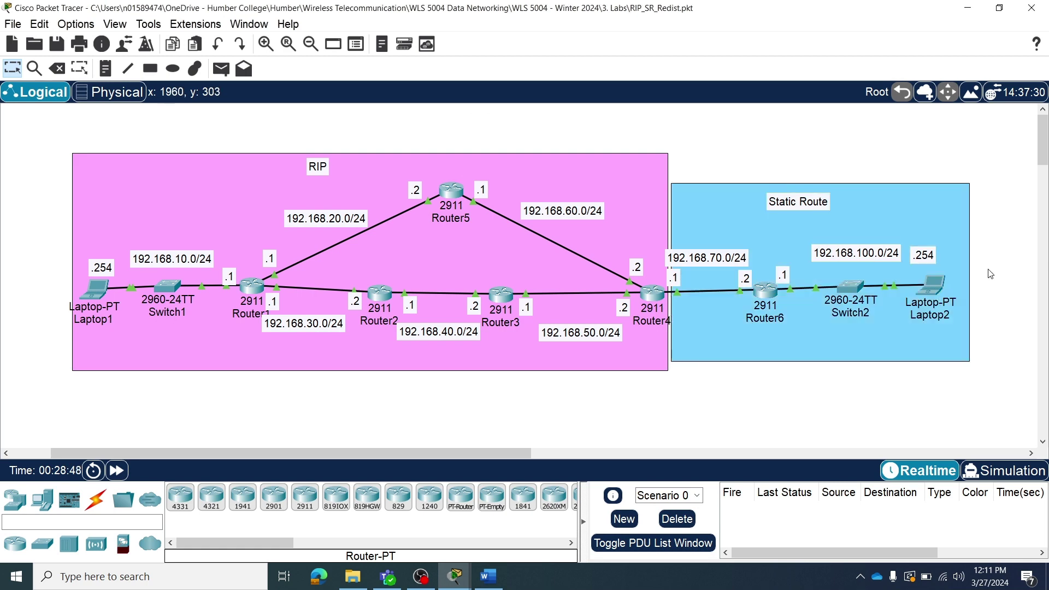
pyautogui.click(945, 279)
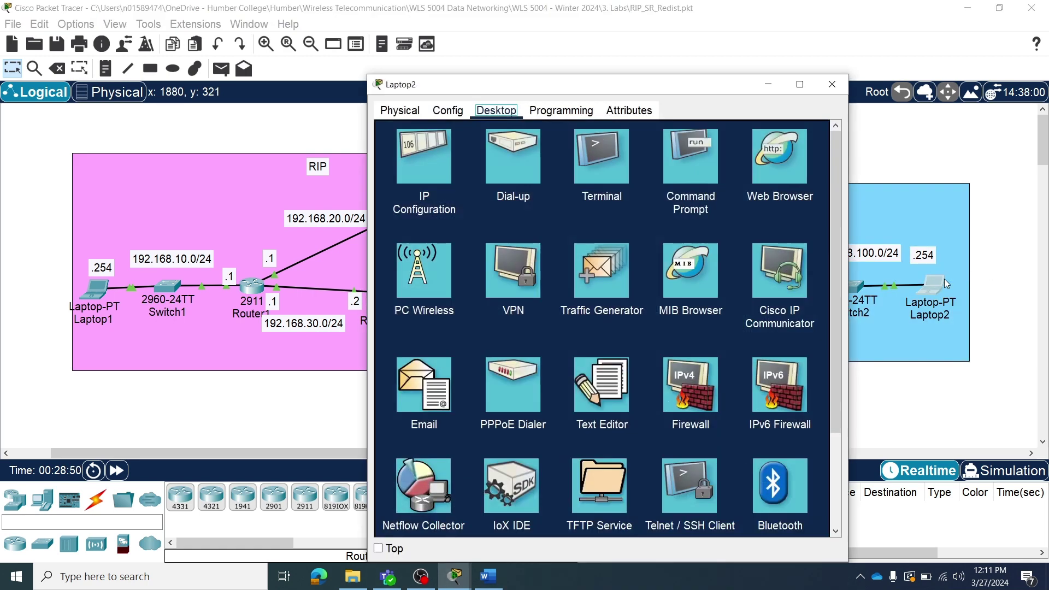
pyautogui.click(691, 165)
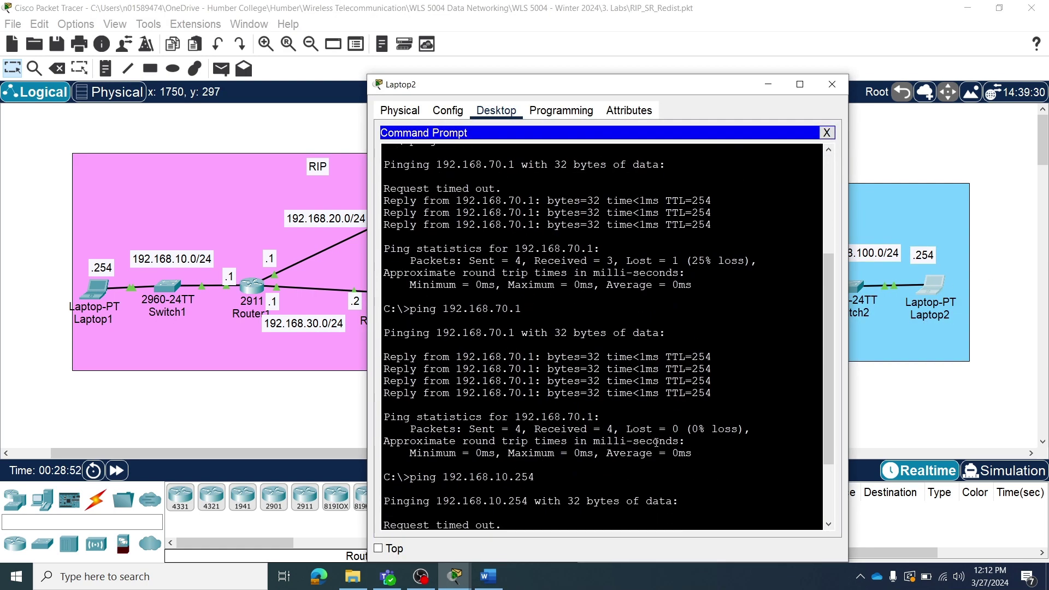
pyautogui.click(499, 513)
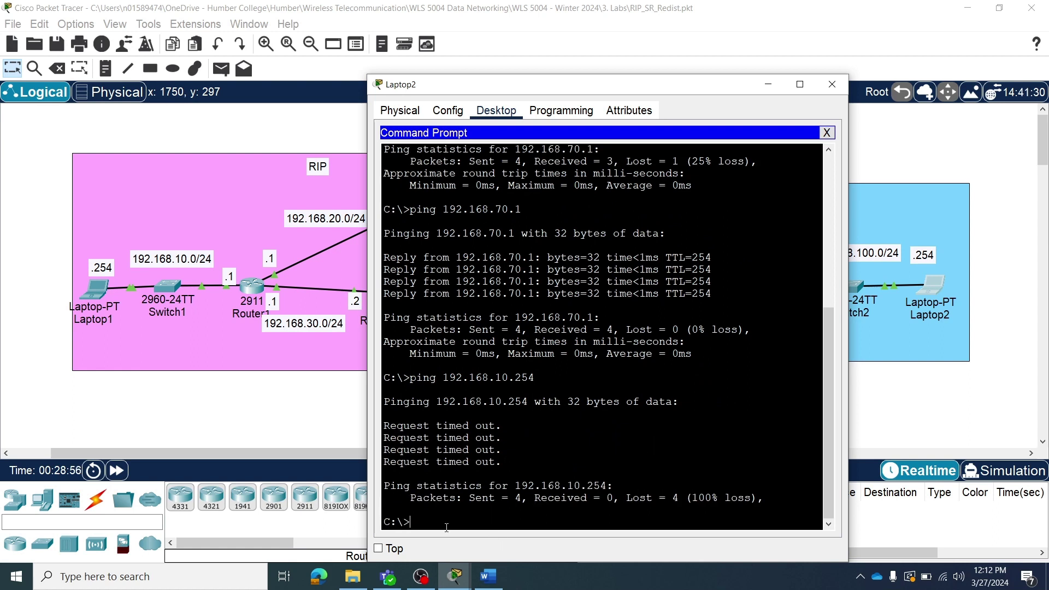
pyautogui.press('Up')
pyautogui.press('Return')
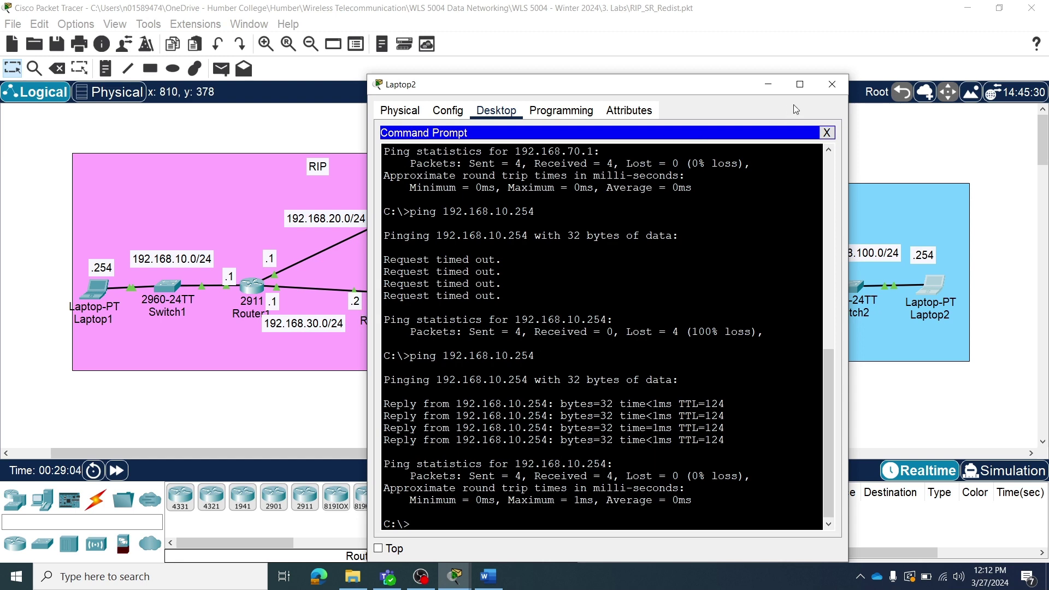
pyautogui.click(831, 86)
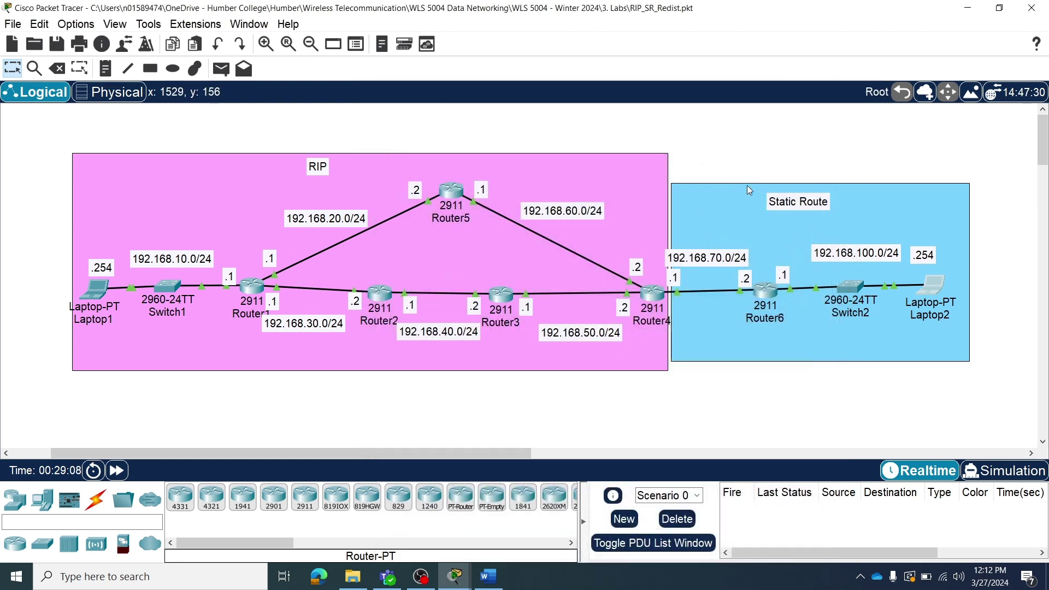